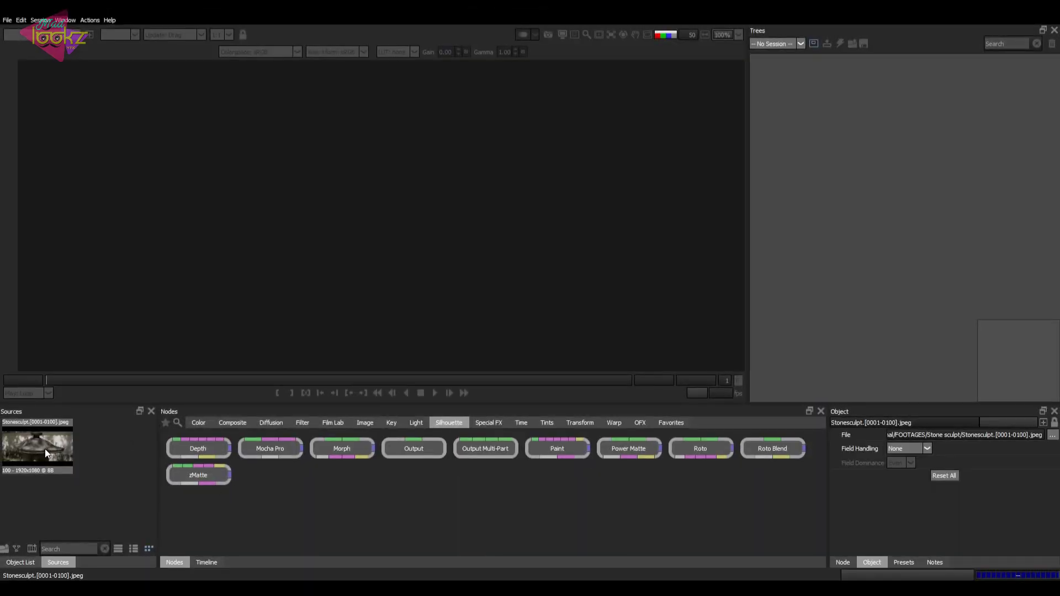
- Create a new session named Roto from the Stonesculpt footage using the Roto template
left_click_drag(45, 450, 926, 189)
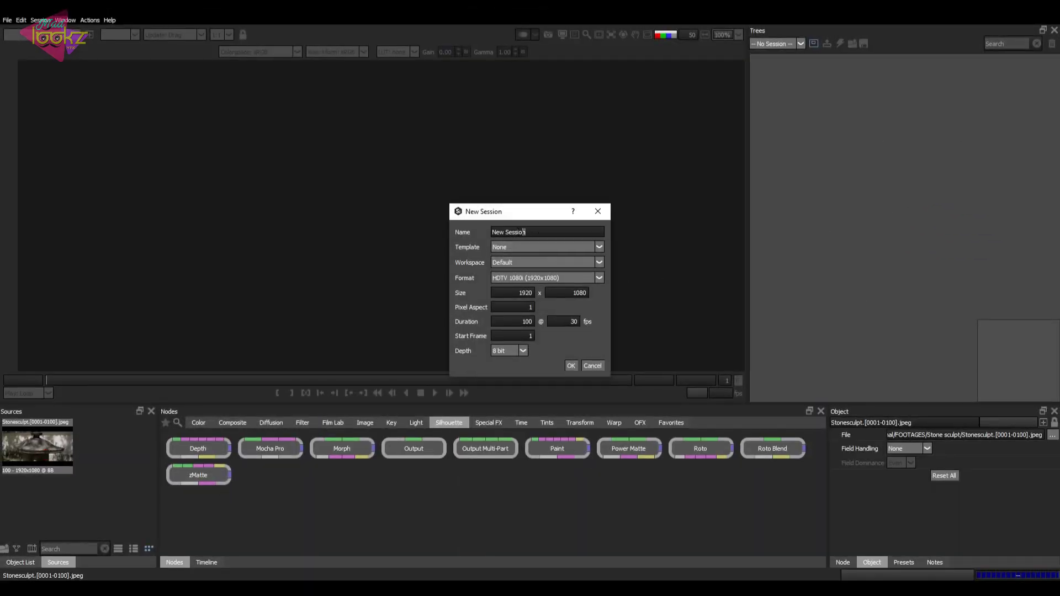
type("Roto")
left_click(506, 247)
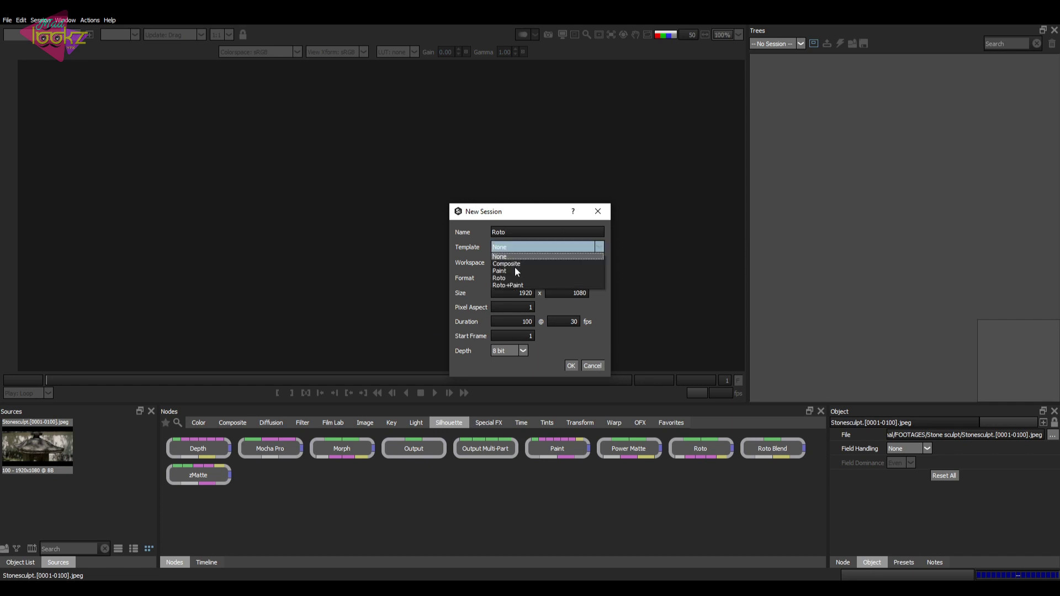
left_click(500, 279)
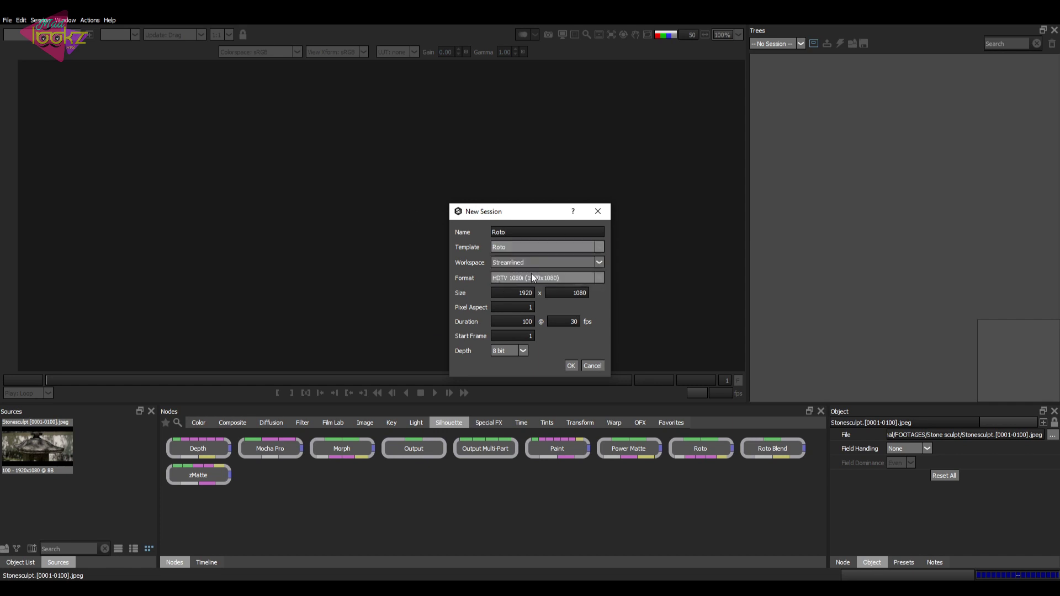
left_click(572, 366)
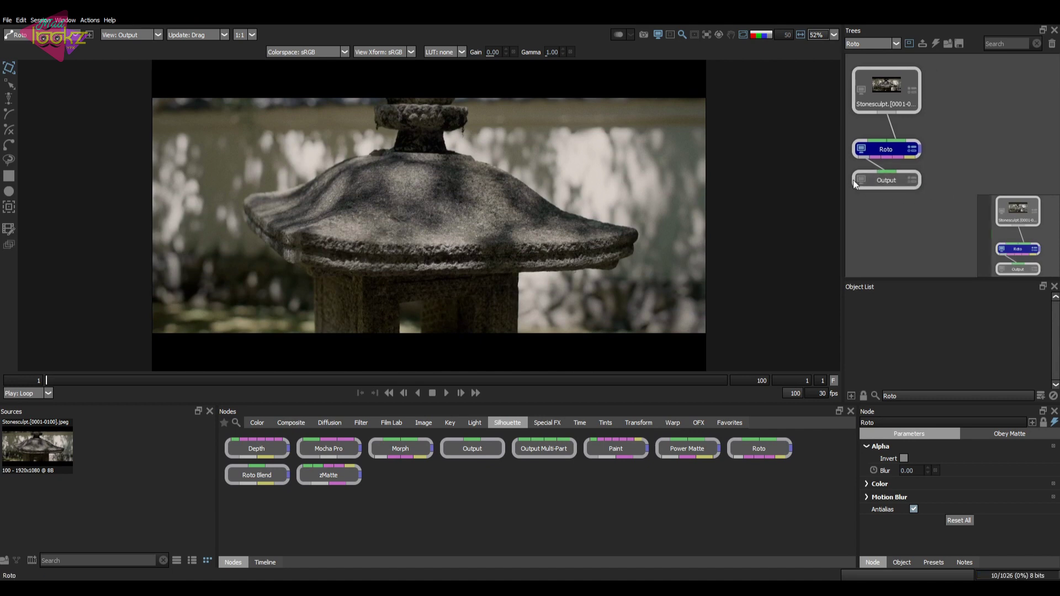
- Widen the Trees panel and arrange the Stonesculpt, Roto and Output nodes, with Output beneath Roto
left_click_drag(842, 195, 777, 195)
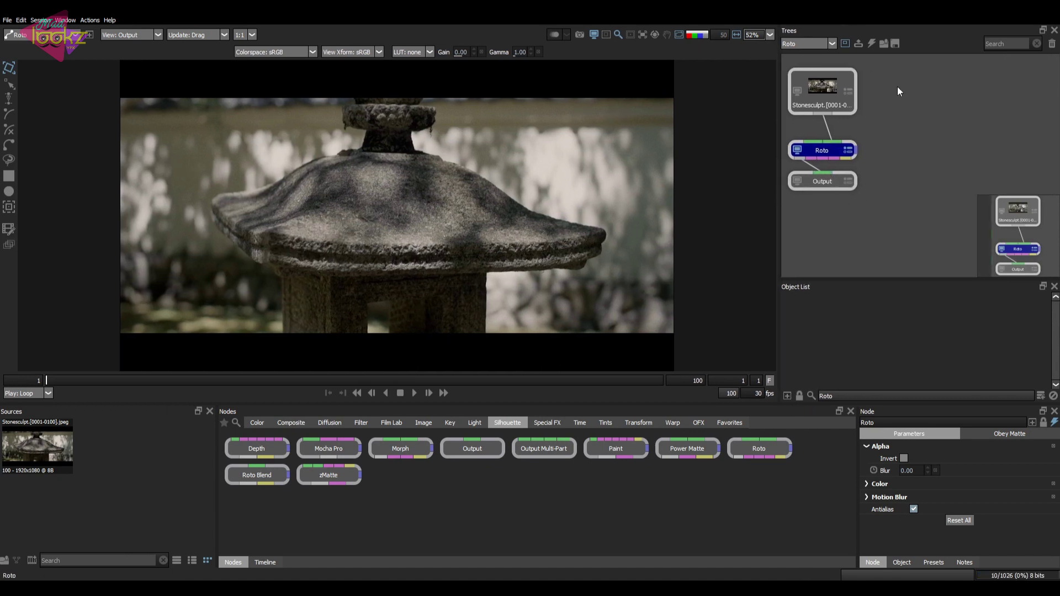
left_click_drag(898, 91, 896, 218)
left_click_drag(887, 145, 889, 149)
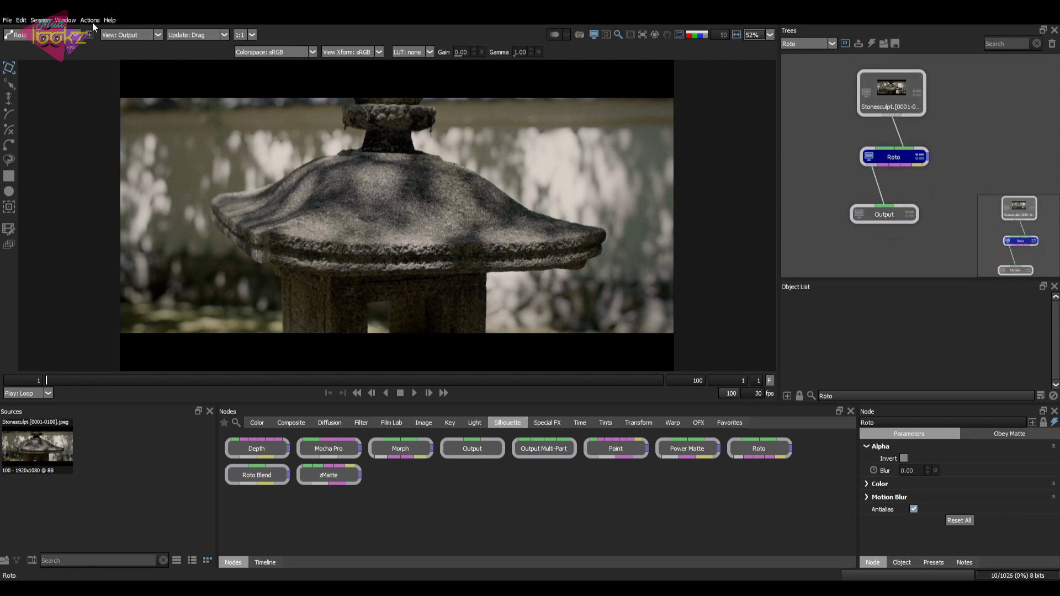
left_click(21, 20)
mouse_move(7, 20)
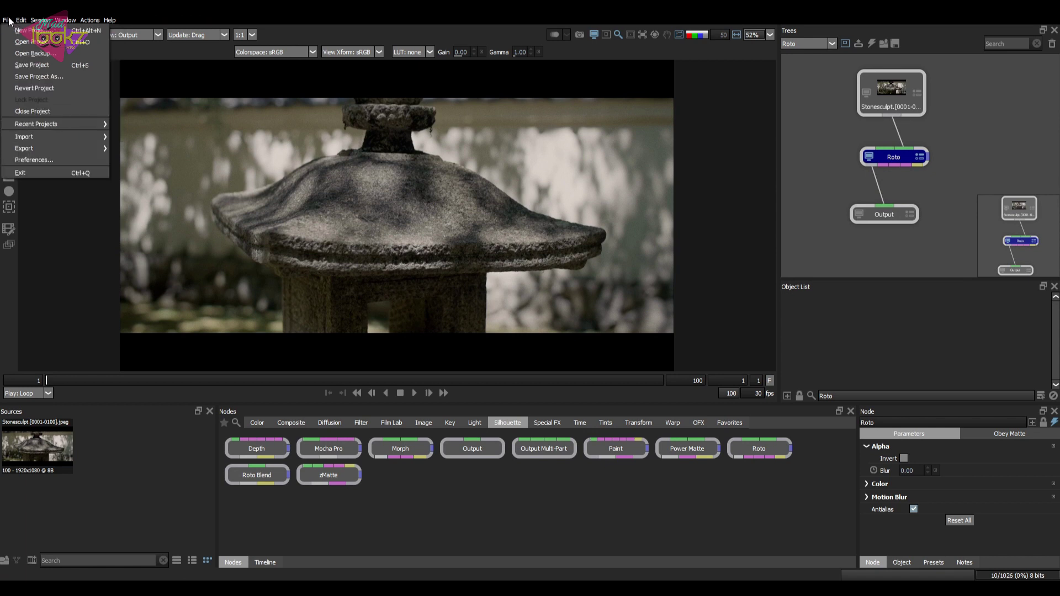
left_click(42, 158)
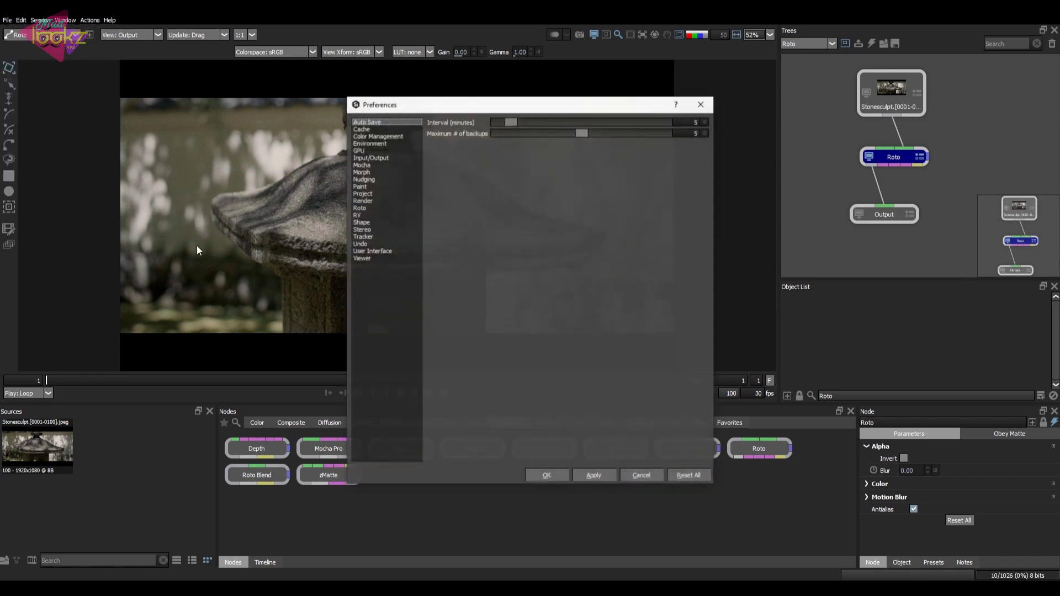
left_click(363, 259)
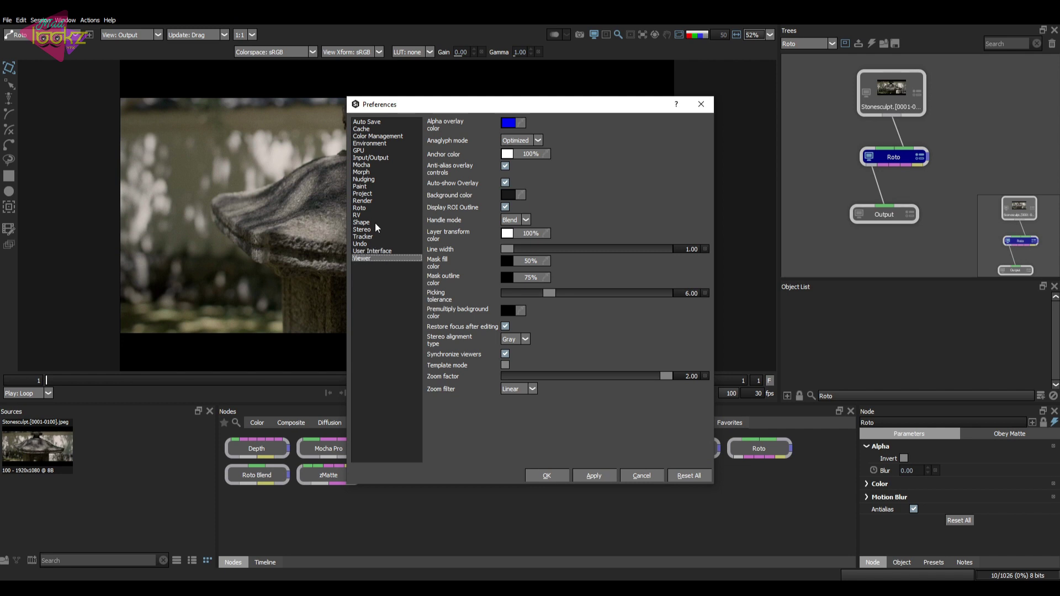
left_click(369, 250)
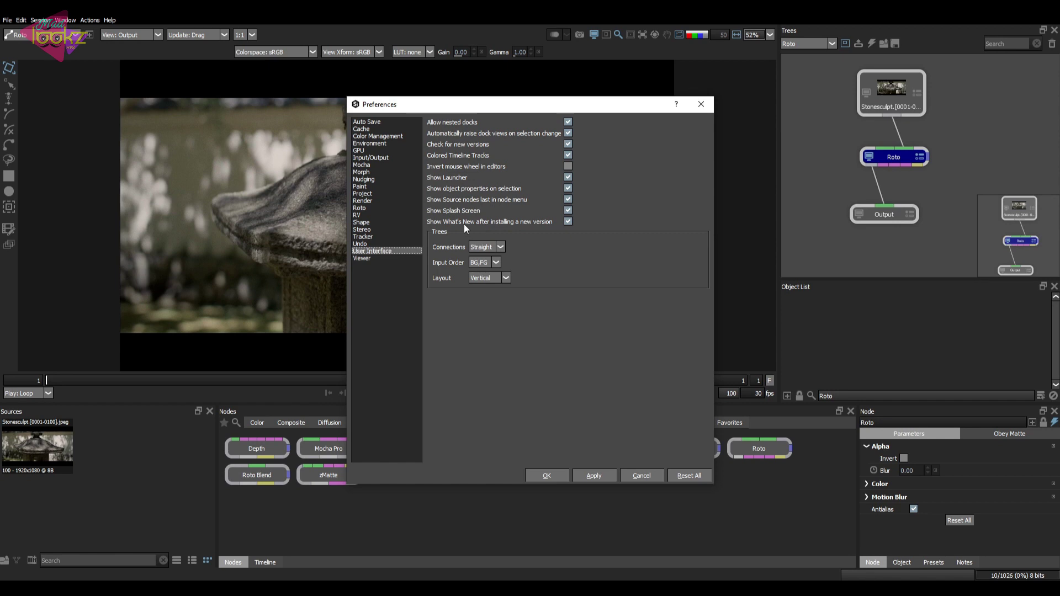
left_click(488, 257)
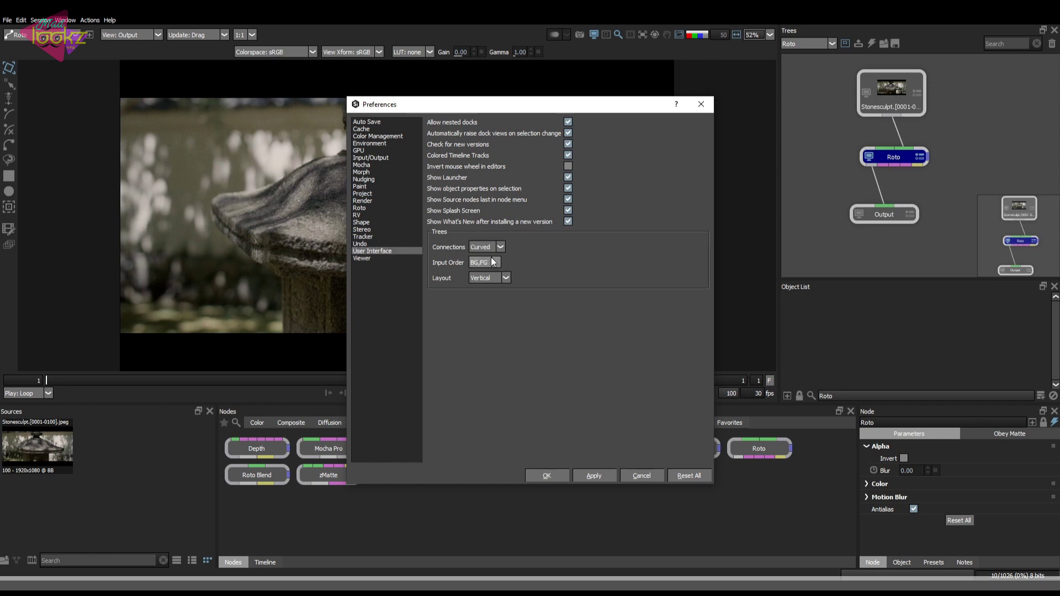
left_click(599, 475)
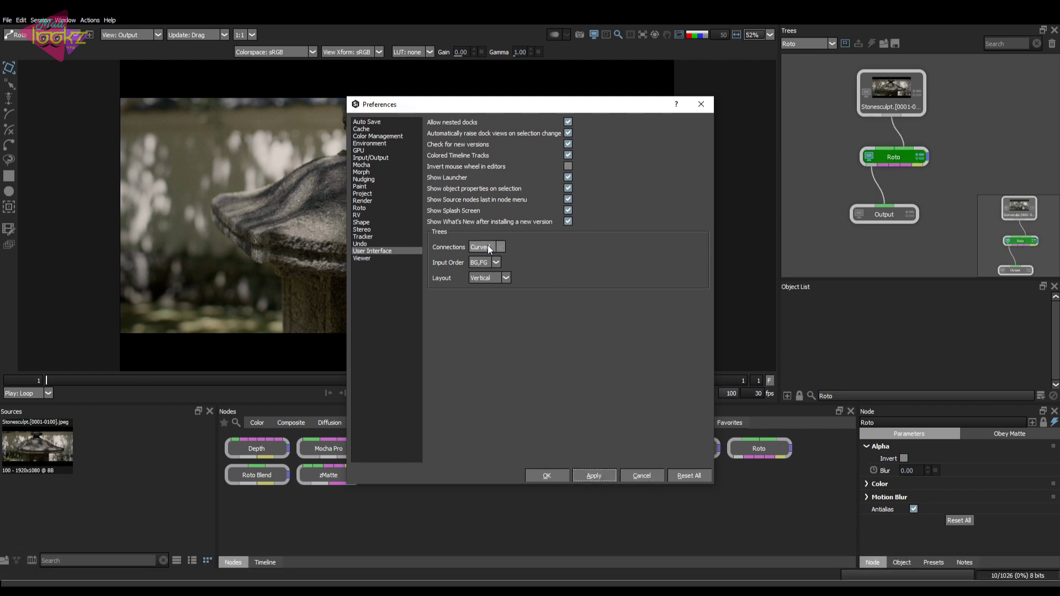
left_click(486, 263)
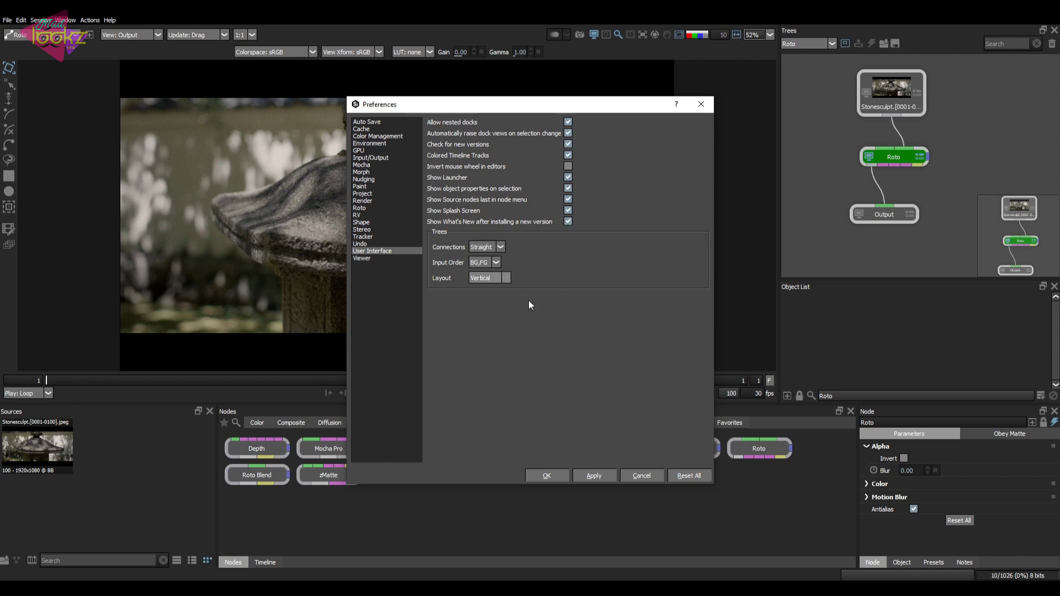
left_click(547, 475)
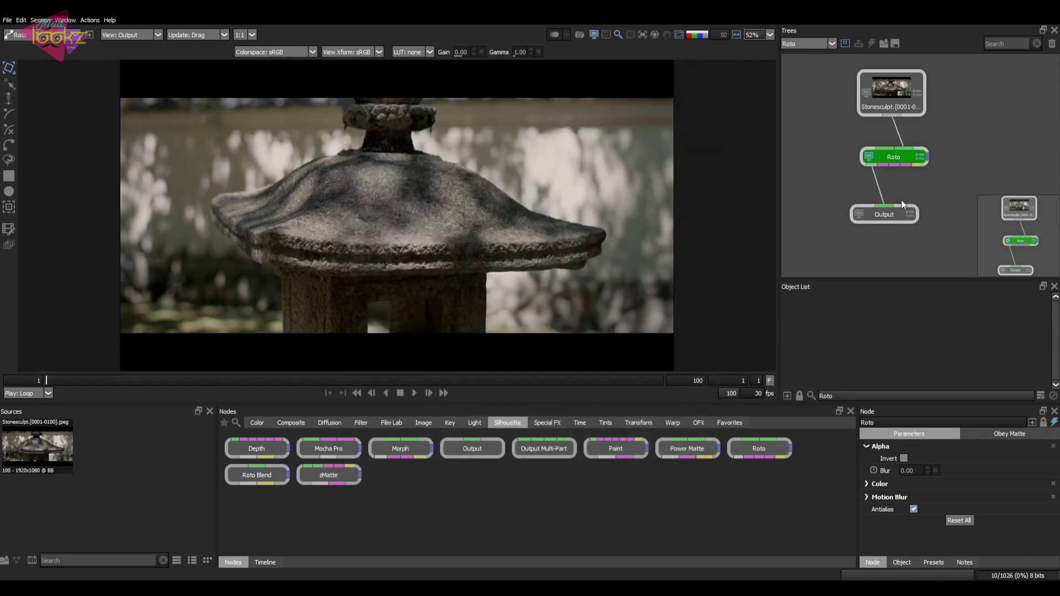
- Review the Tracker's Planar and Point Tracker settings, then add a new layer to the Roto node
left_click_drag(883, 175, 862, 173)
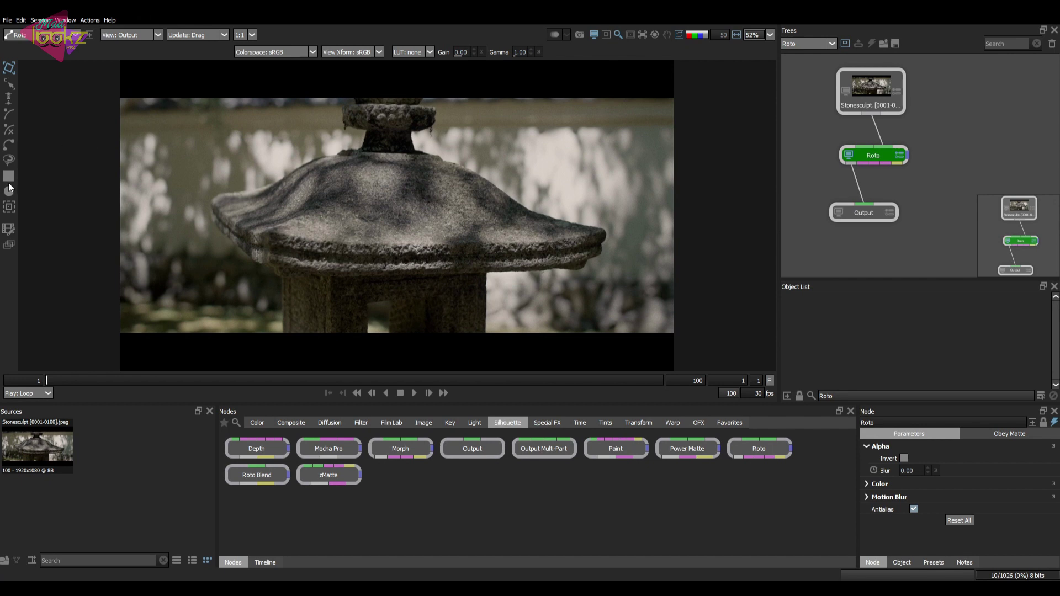
left_click(12, 207)
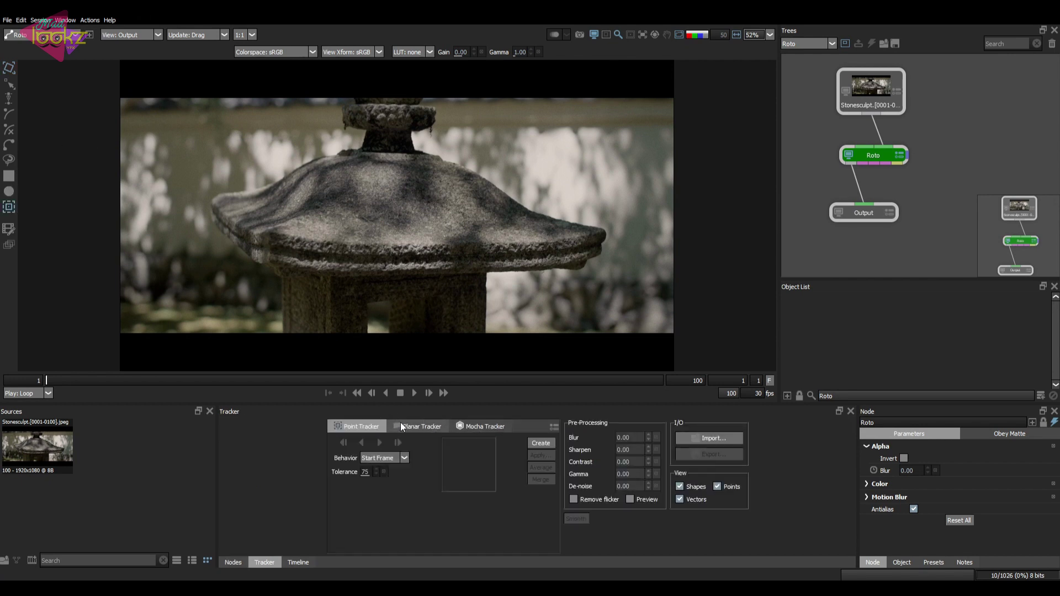
left_click(423, 428)
left_click(366, 425)
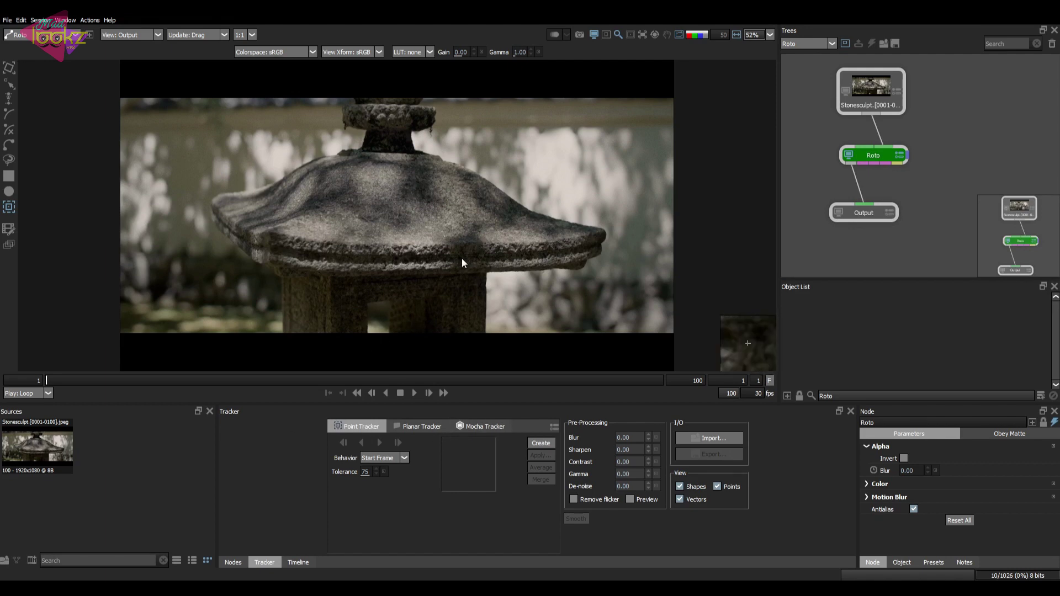
left_click(1041, 396)
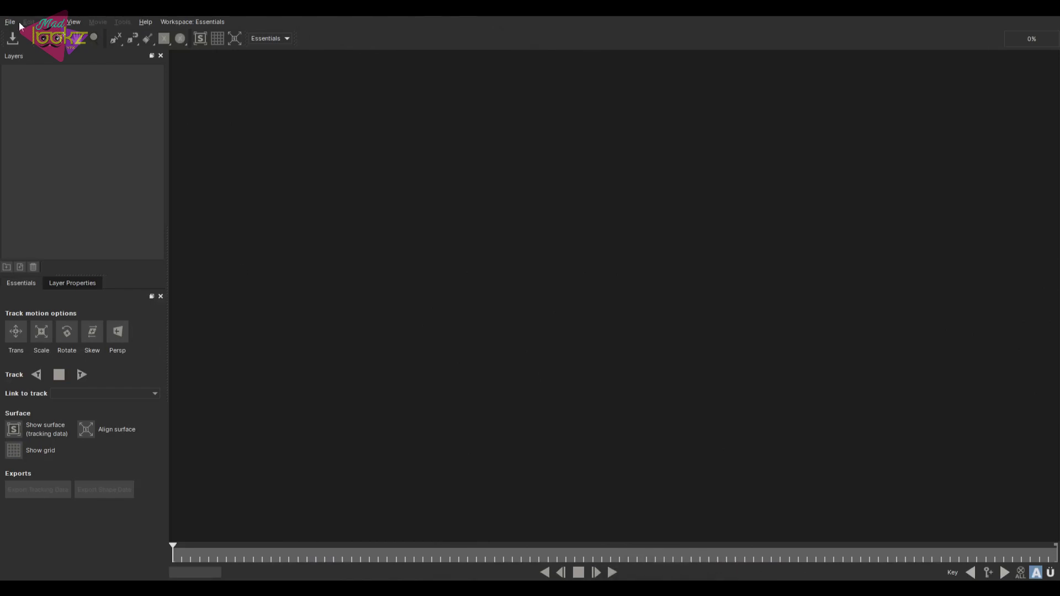
- Start a new Mocha project using the Stonesculpt.0001.jpeg sequence as the clip
left_click(16, 22)
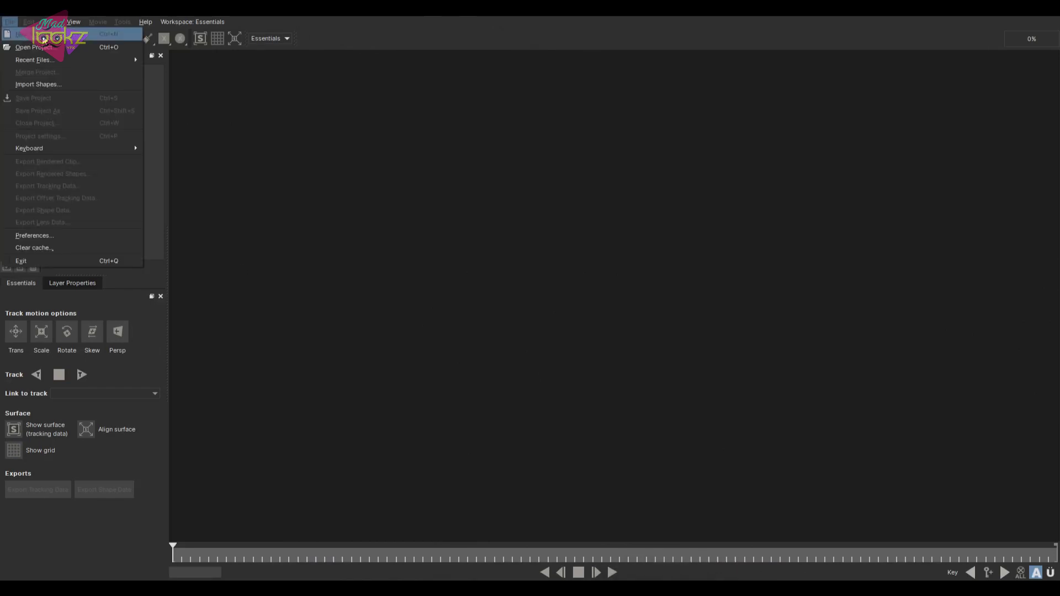
left_click(40, 35)
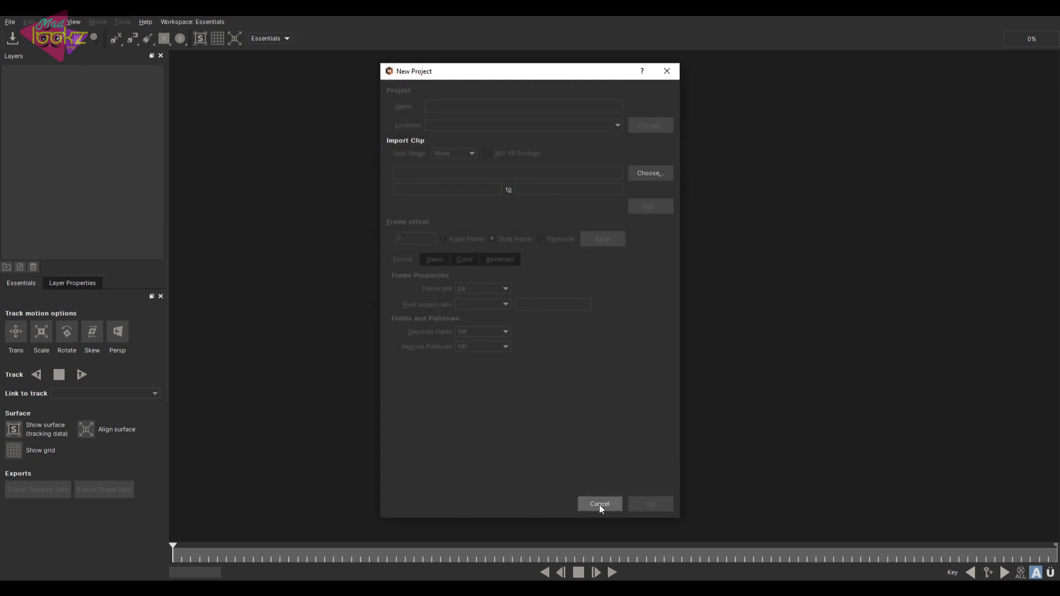
left_click(655, 177)
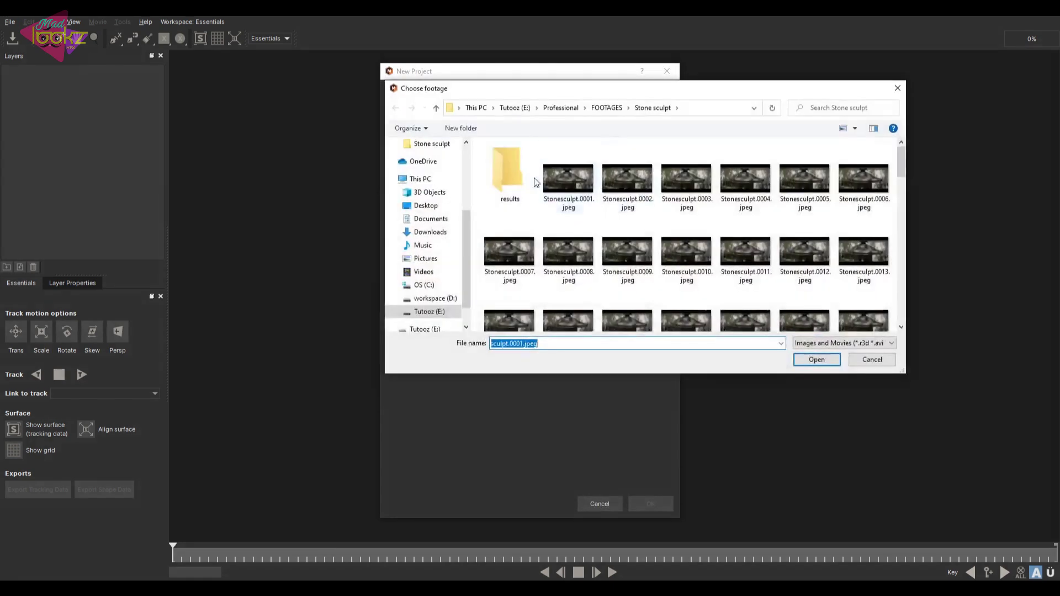
left_click(569, 177)
left_click(794, 360)
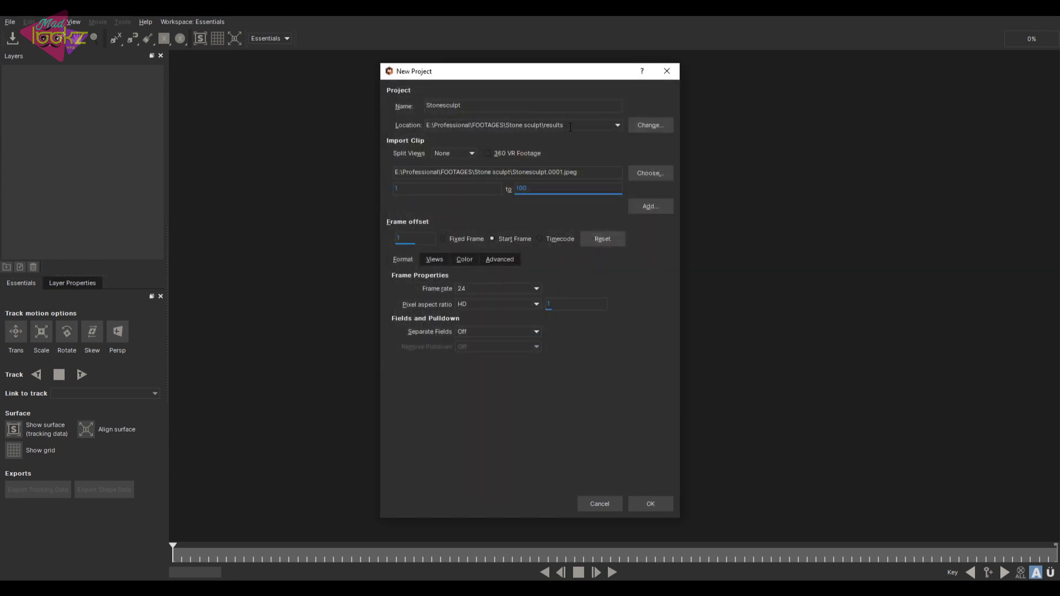
- Set the project location to Nuke Sil_paint, name it Stonesculpt_v001, and create it
left_click(659, 127)
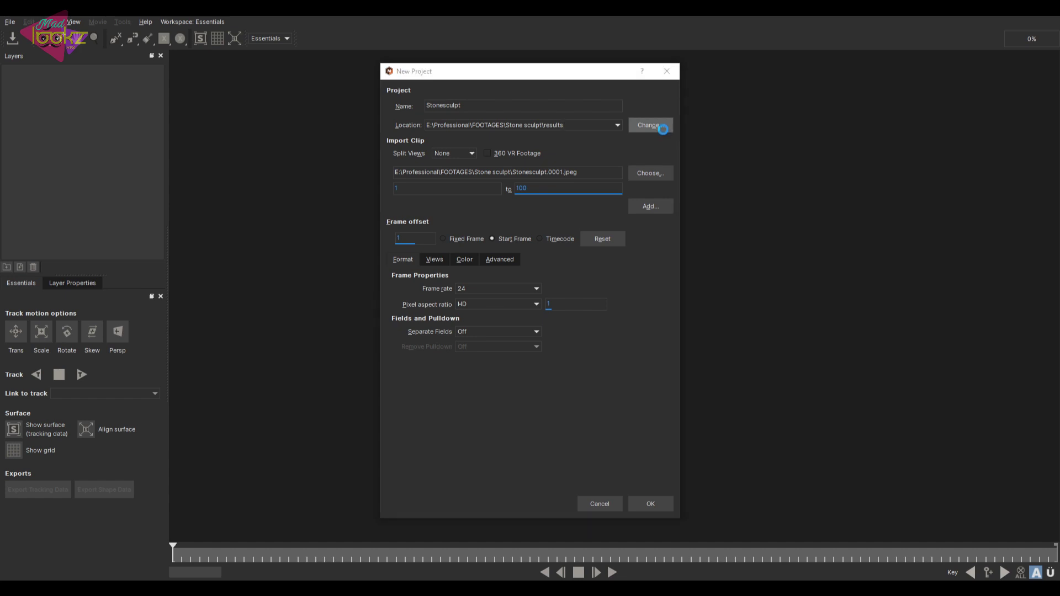
left_click(812, 359)
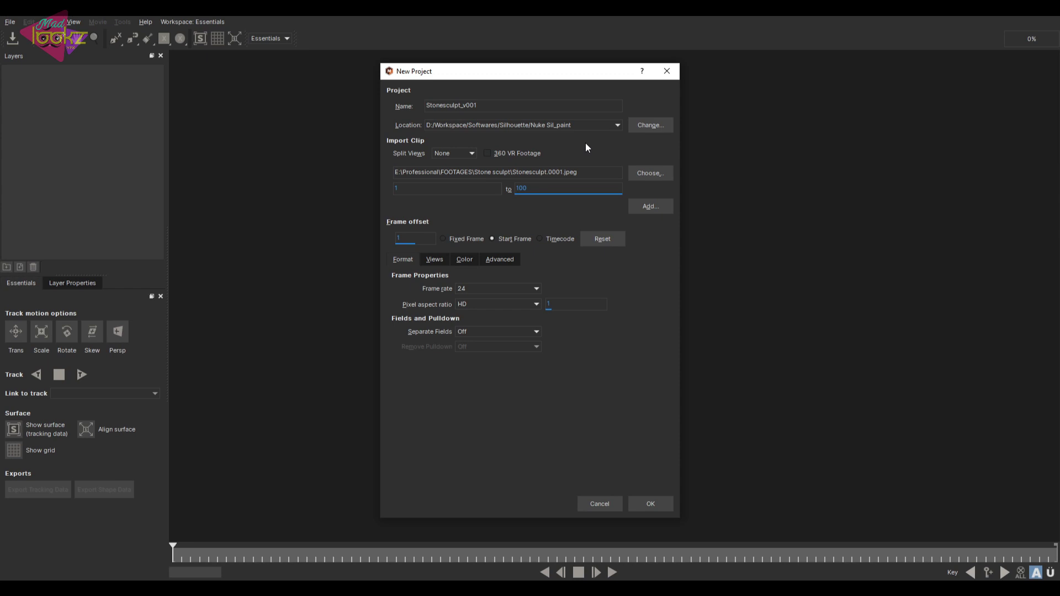
left_click(660, 504)
- Draw a closed X-spline around the lantern roof and nudge its top points up and right
left_click(116, 38)
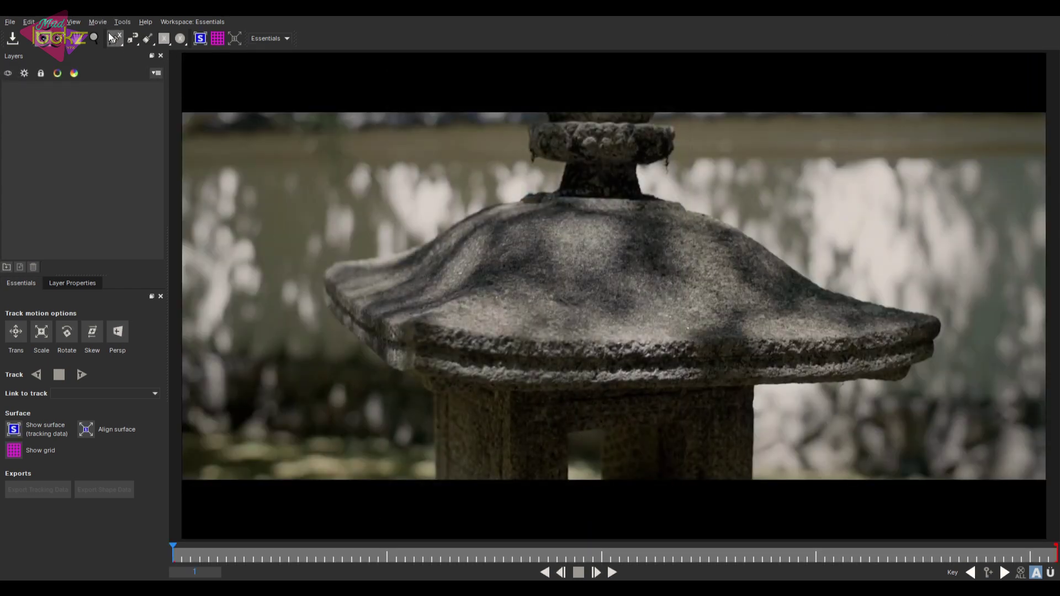
left_click(576, 125)
left_click(559, 165)
left_click(509, 209)
left_click(450, 232)
left_click(411, 258)
left_click(390, 309)
left_click(499, 406)
left_click(531, 404)
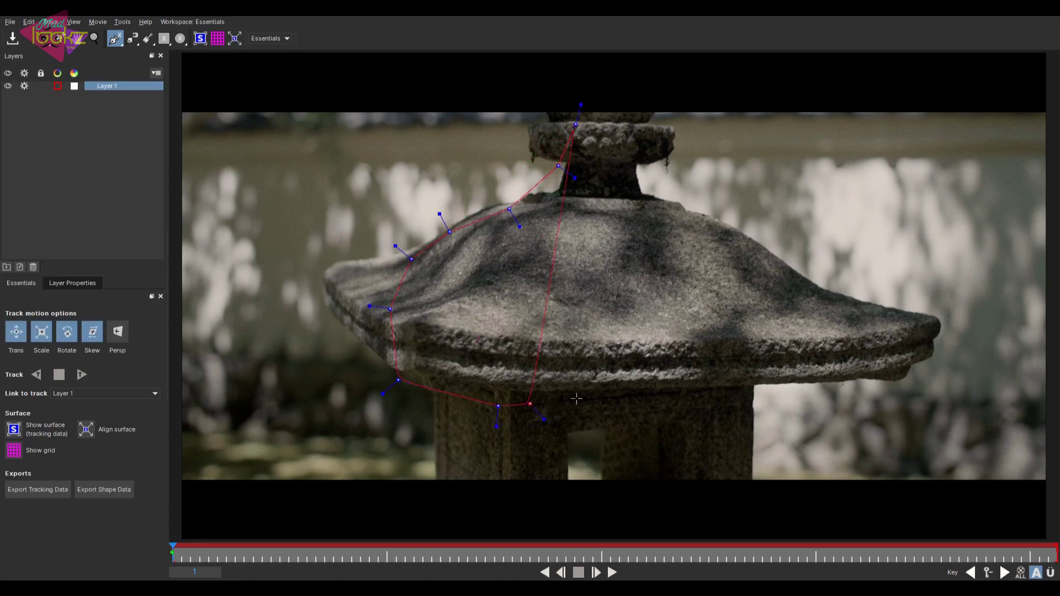
left_click(681, 385)
left_click(834, 355)
left_click(853, 313)
left_click(764, 254)
left_click(656, 216)
left_click(625, 187)
left_click(616, 145)
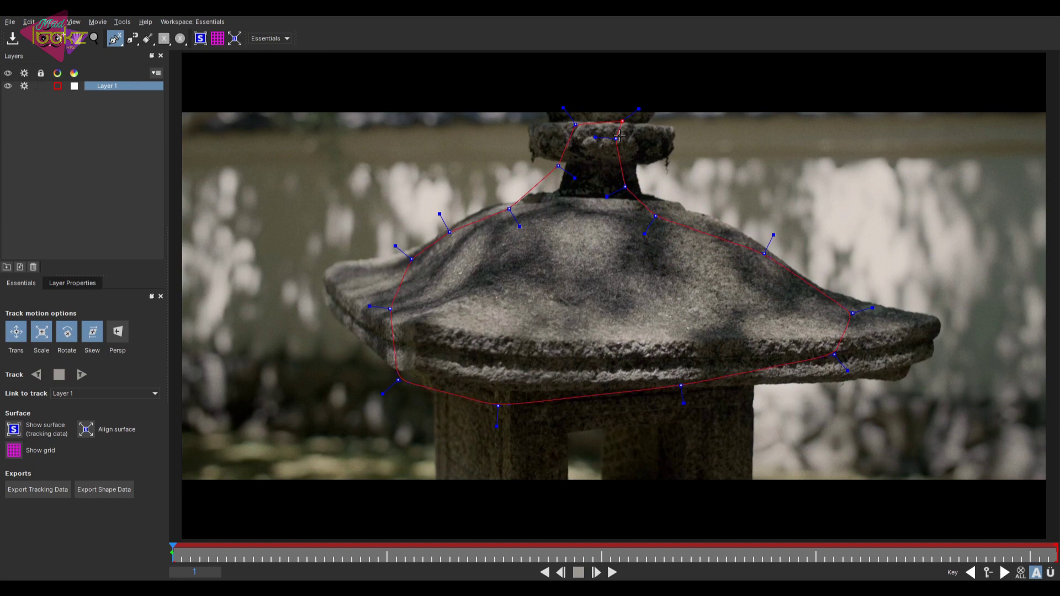
right_click(619, 135)
left_click_drag(626, 187, 639, 177)
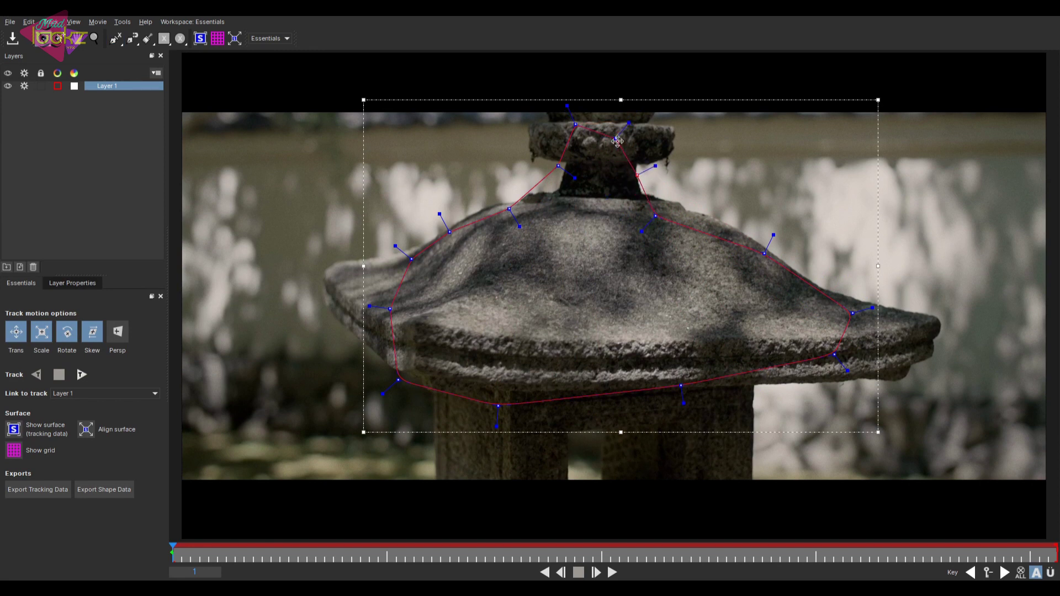
left_click_drag(618, 141, 634, 134)
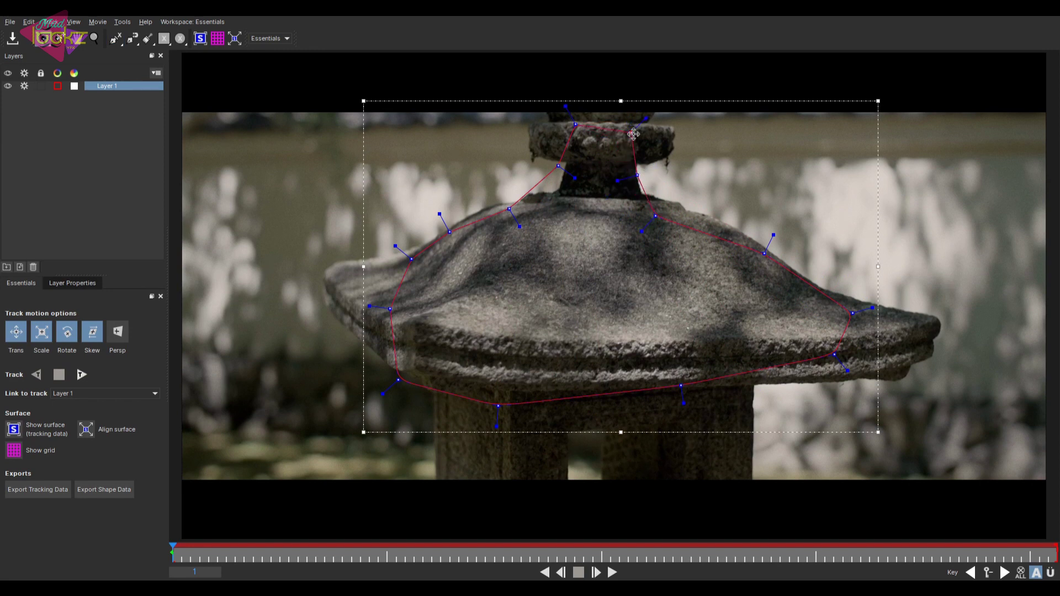
- Turn on the grid and the layer's tracking surface in the viewer
left_click(217, 38)
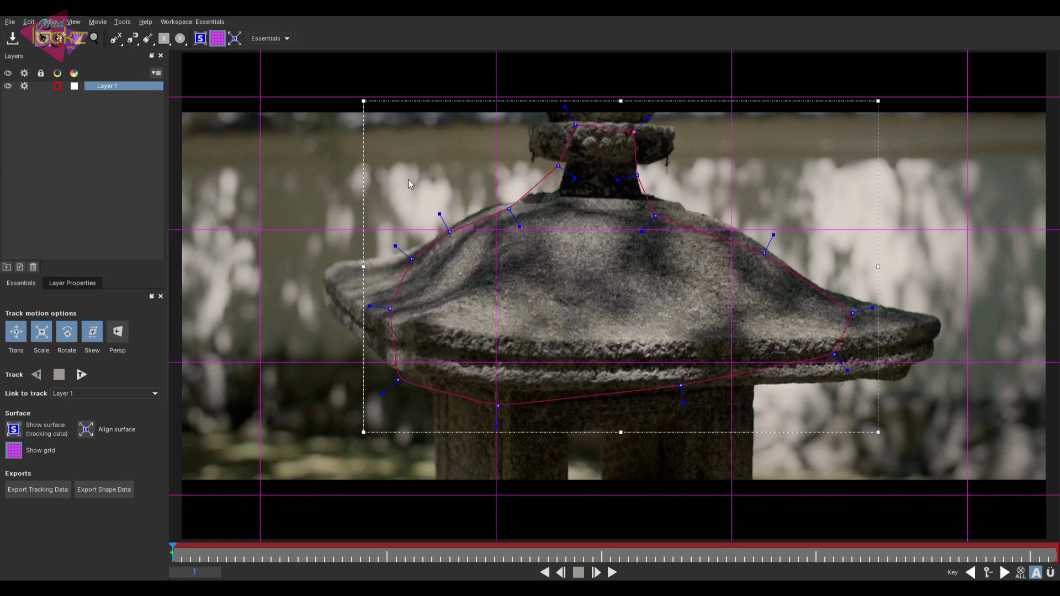
left_click(235, 38)
left_click(200, 38)
left_click(197, 40)
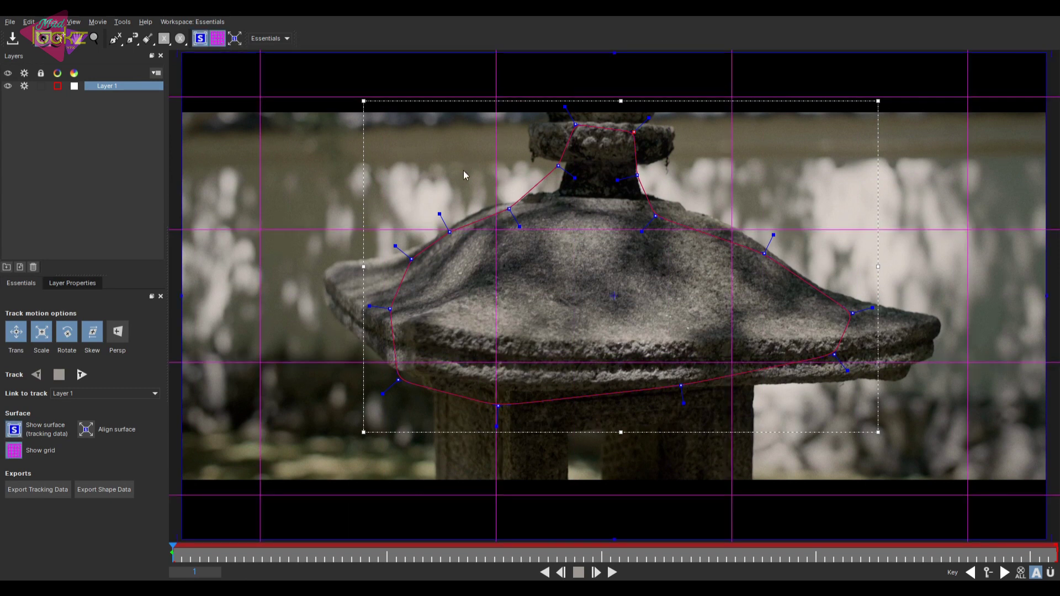
- Pull the surface's left, top, right and bottom edges in onto the lantern roof
left_click_drag(182, 296, 419, 296)
left_click_drag(588, 53, 575, 175)
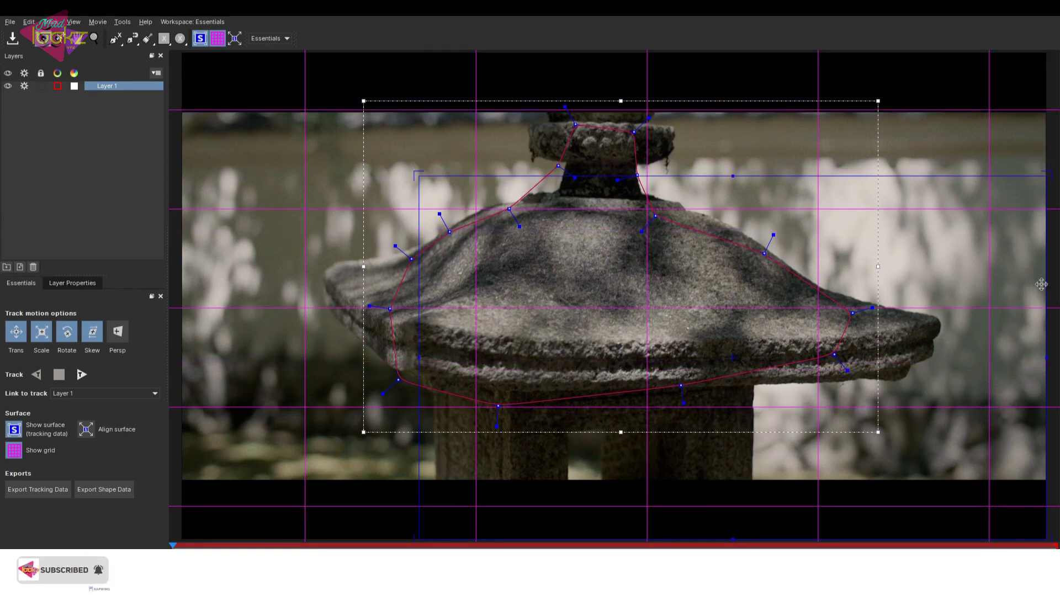
left_click_drag(1044, 288, 708, 298)
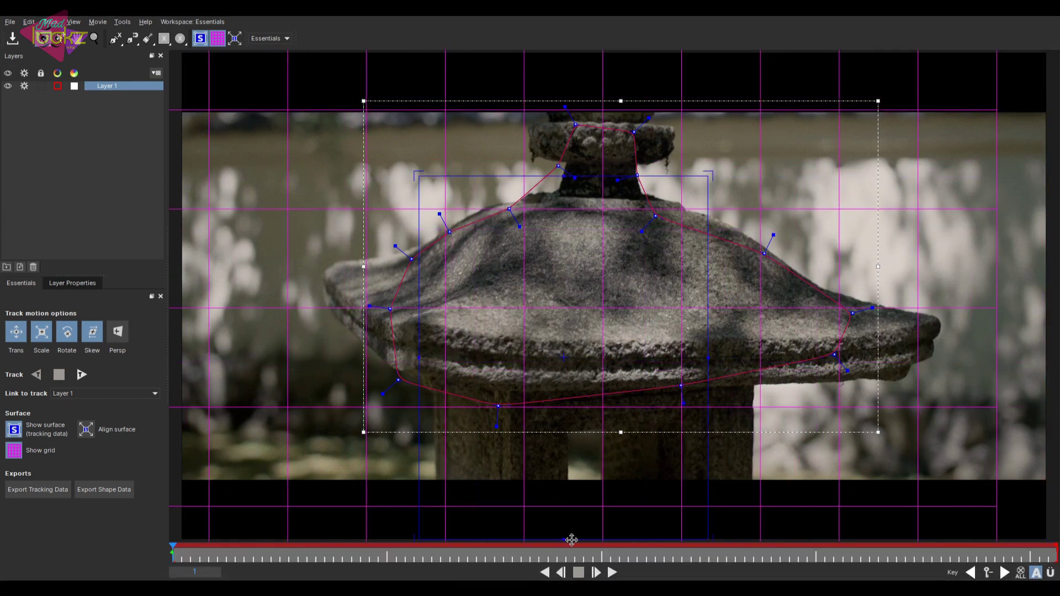
left_click_drag(570, 539, 564, 335)
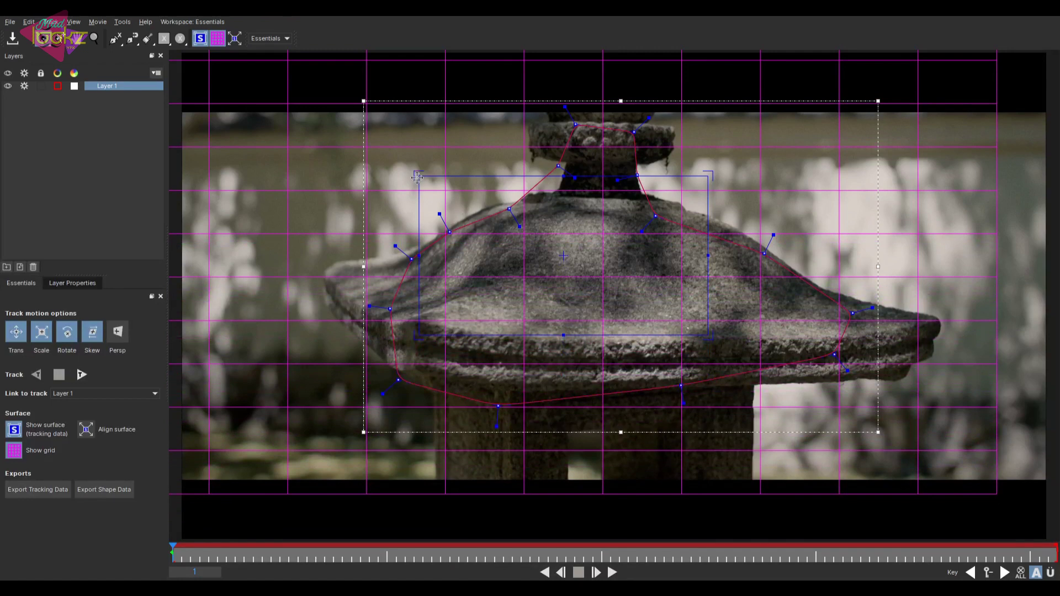
- Place and refine the four surface corners so the grid matches the roof's perspective
left_click_drag(417, 177, 485, 196)
left_click_drag(709, 176, 673, 205)
left_click_drag(707, 335, 725, 301)
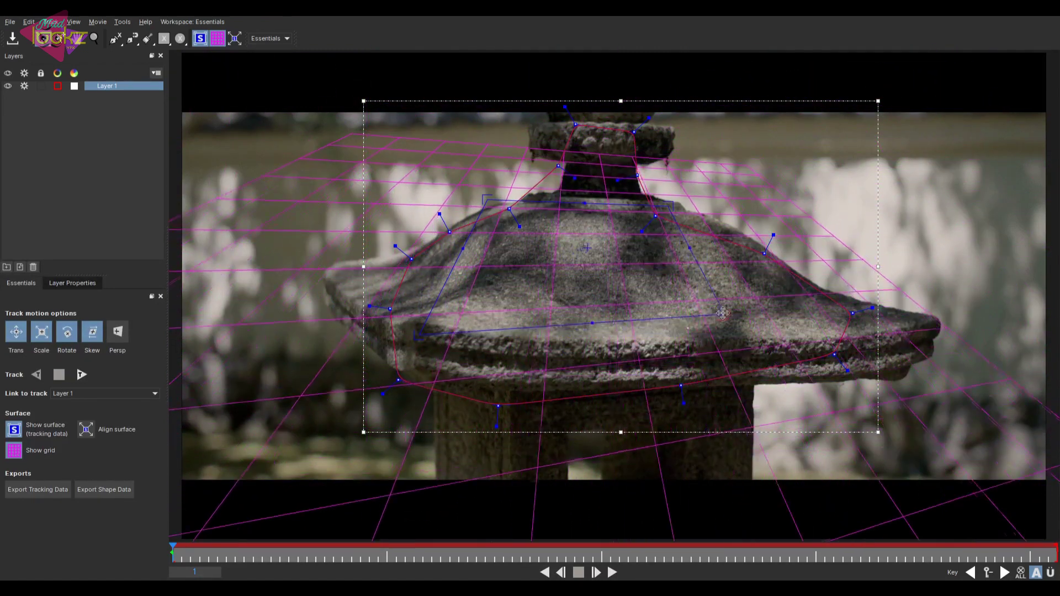
left_click_drag(425, 341, 452, 300)
left_click_drag(569, 301, 619, 257)
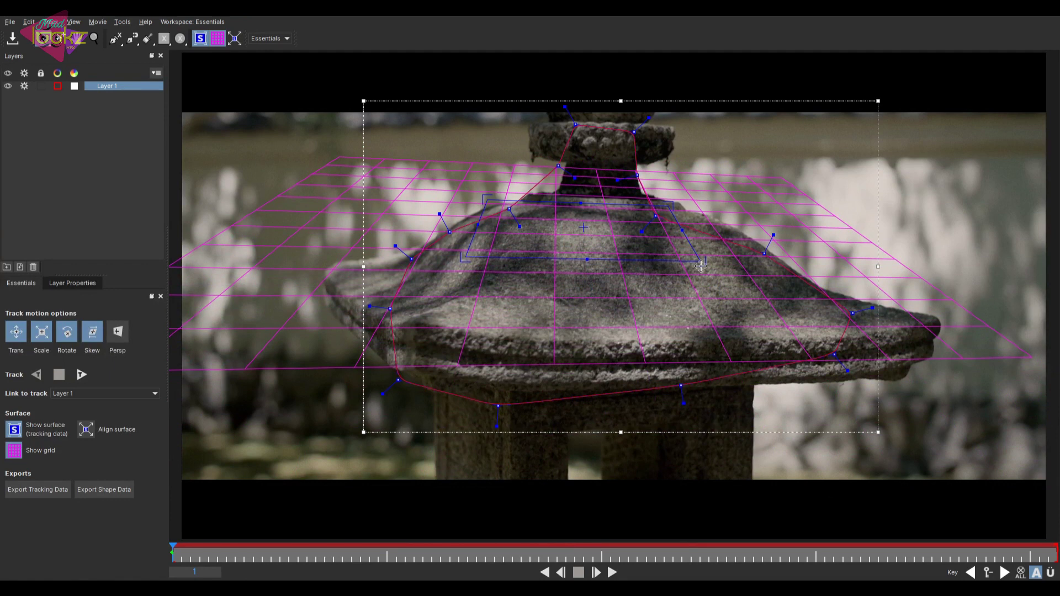
left_click_drag(701, 267, 698, 262)
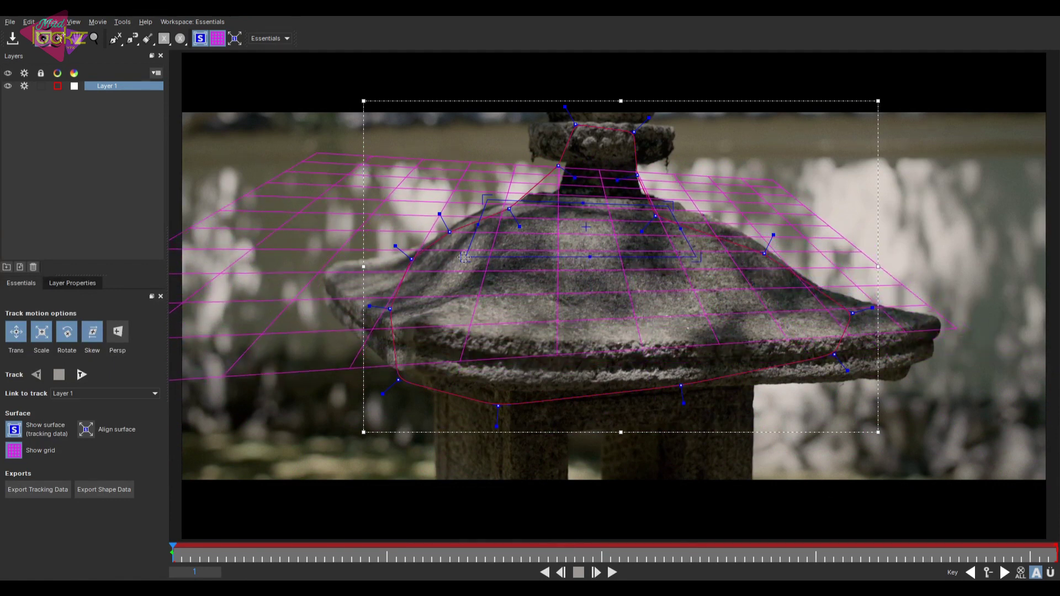
left_click_drag(464, 257, 483, 259)
left_click_drag(485, 201, 503, 206)
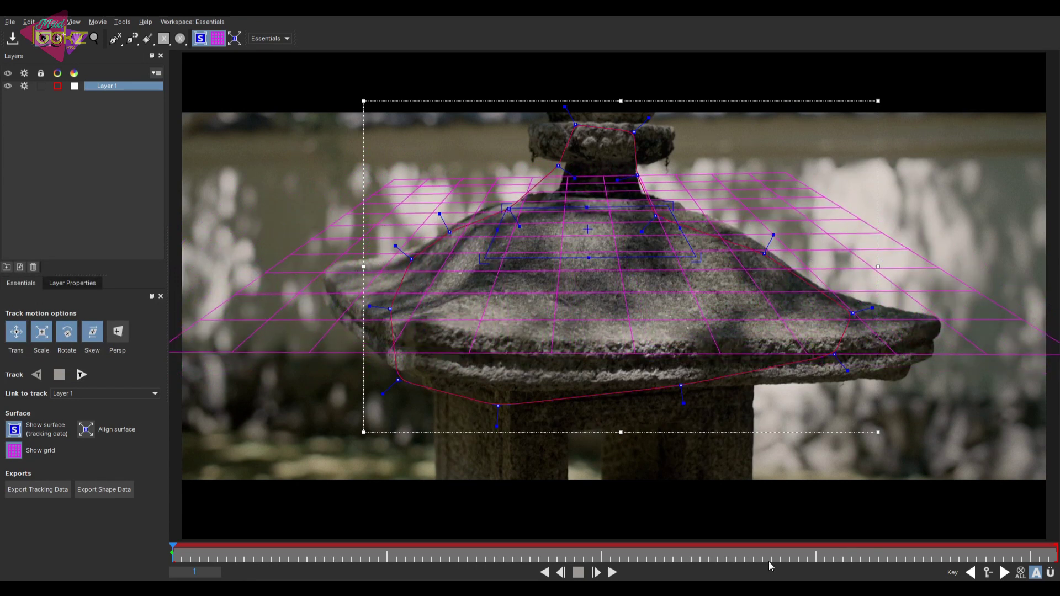
- Track Layer 1 forward through the clip, then scrub back to check the roof track
left_click(82, 374)
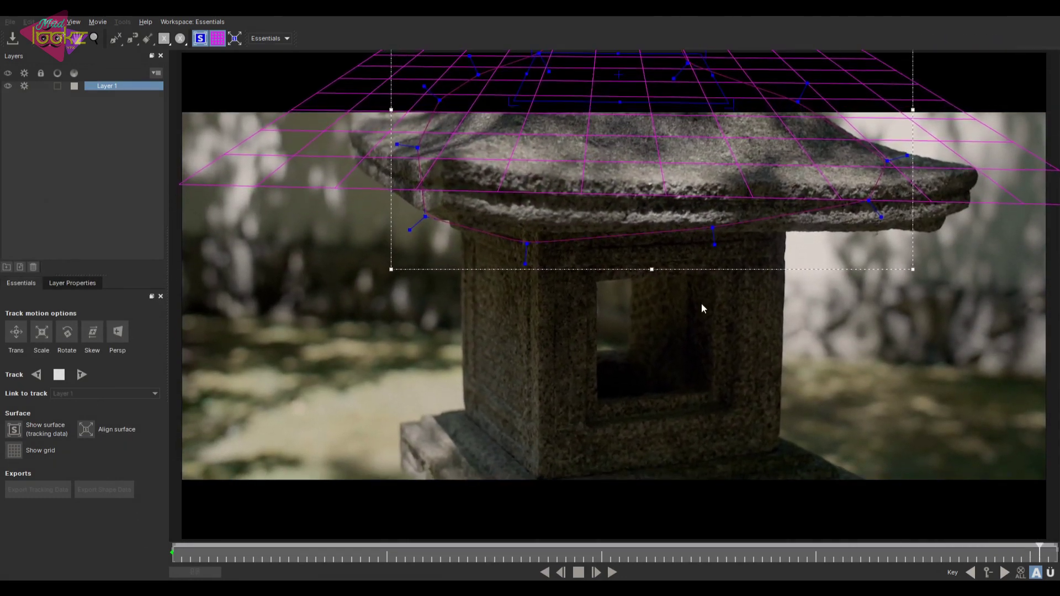
left_click_drag(1054, 551, 512, 544)
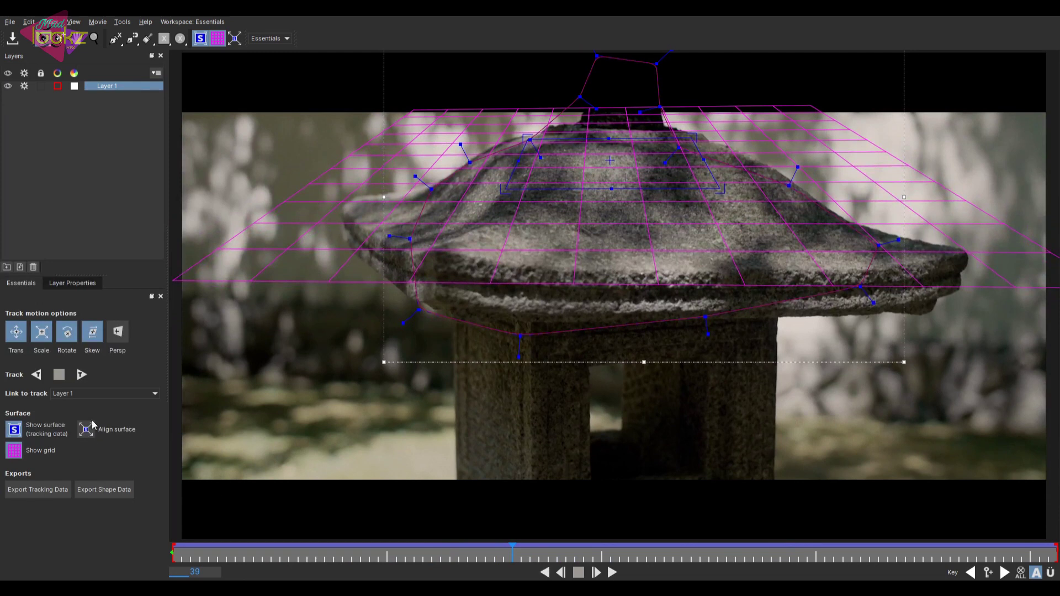
- Look over the tracking data and shape data export dialogs, then close both
left_click(43, 492)
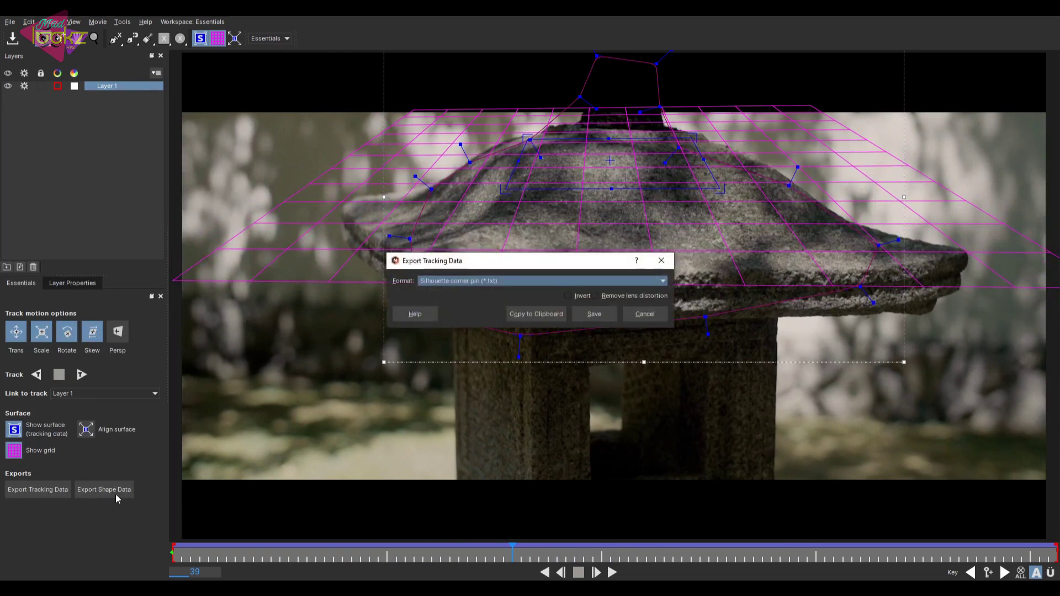
left_click(624, 316)
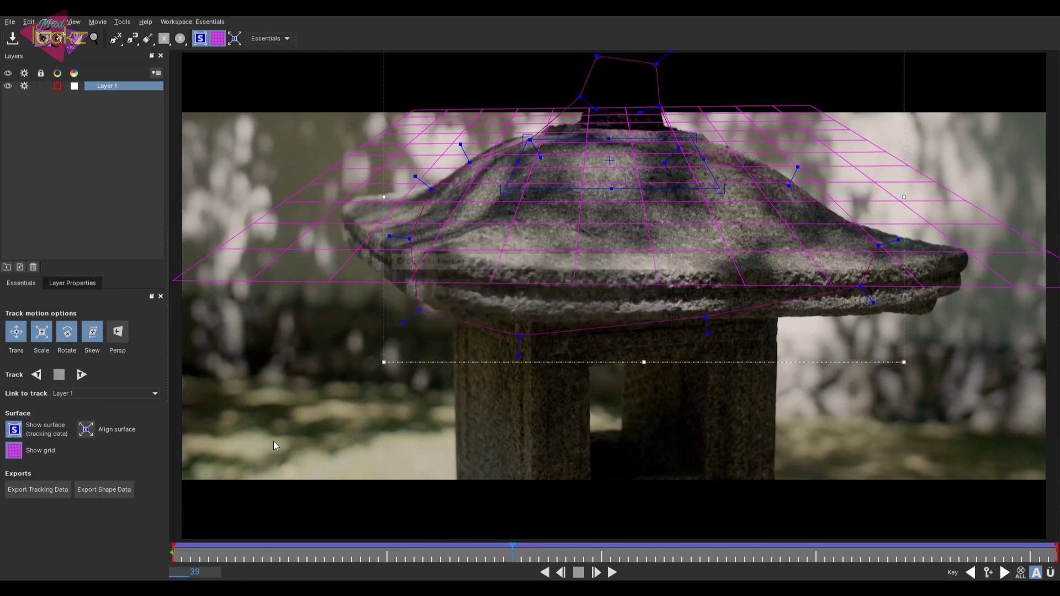
left_click(119, 489)
left_click(623, 314)
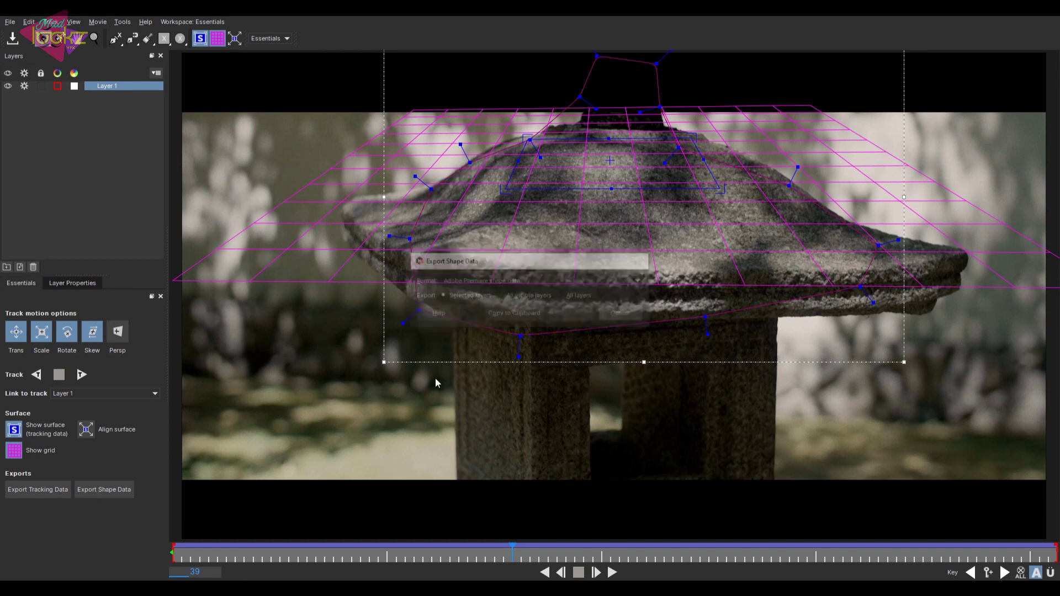
- Export Layer 1's tracking data as Silhouette corner pin (*.txt) to the clipboard
left_click(48, 490)
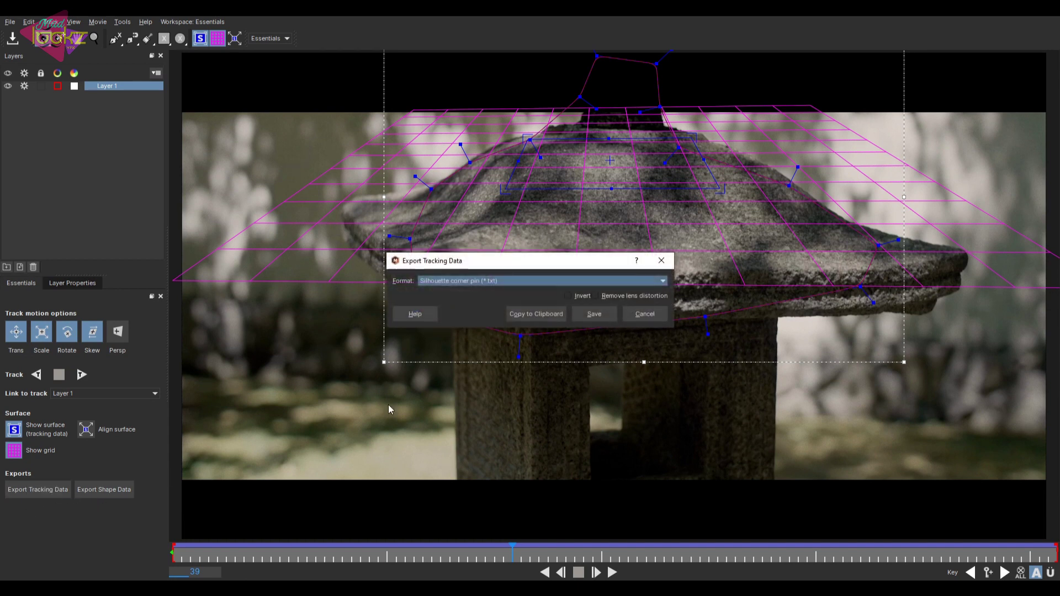
left_click(500, 282)
scroll(497, 325, "up", 10)
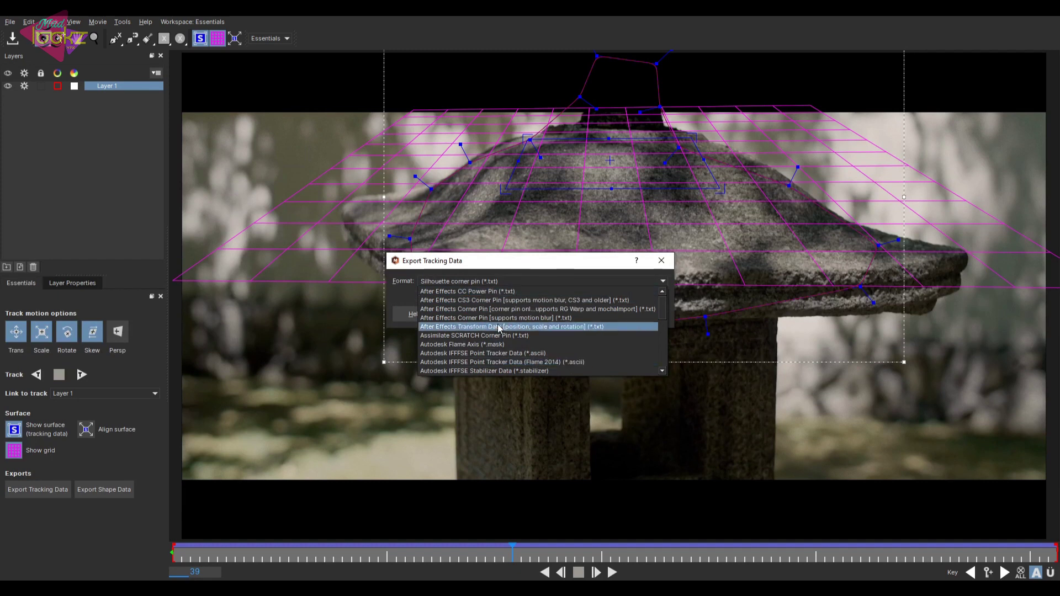
scroll(497, 329, "down", 3)
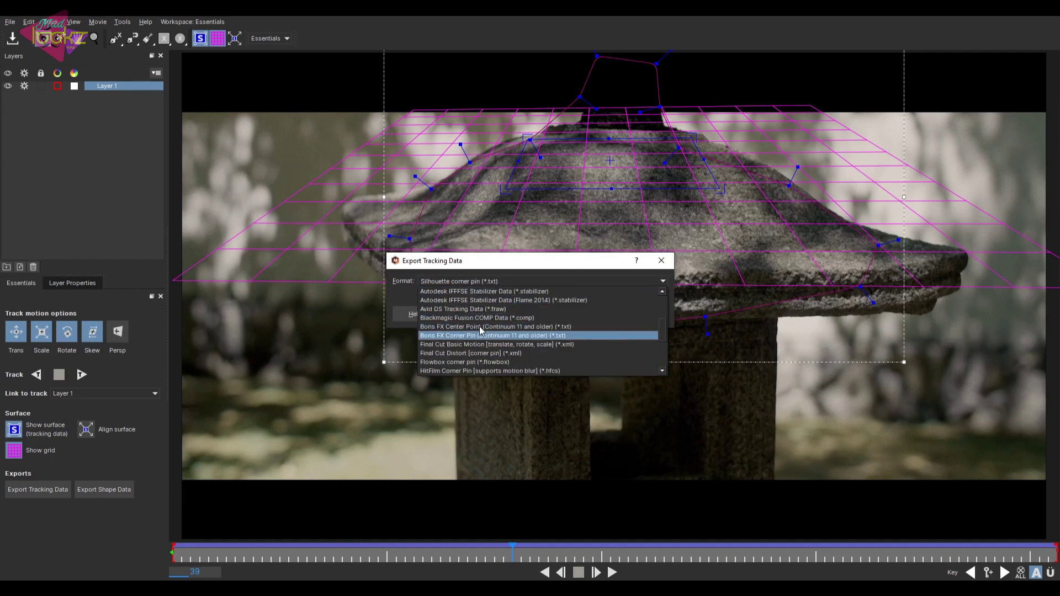
scroll(480, 331, "down", 2)
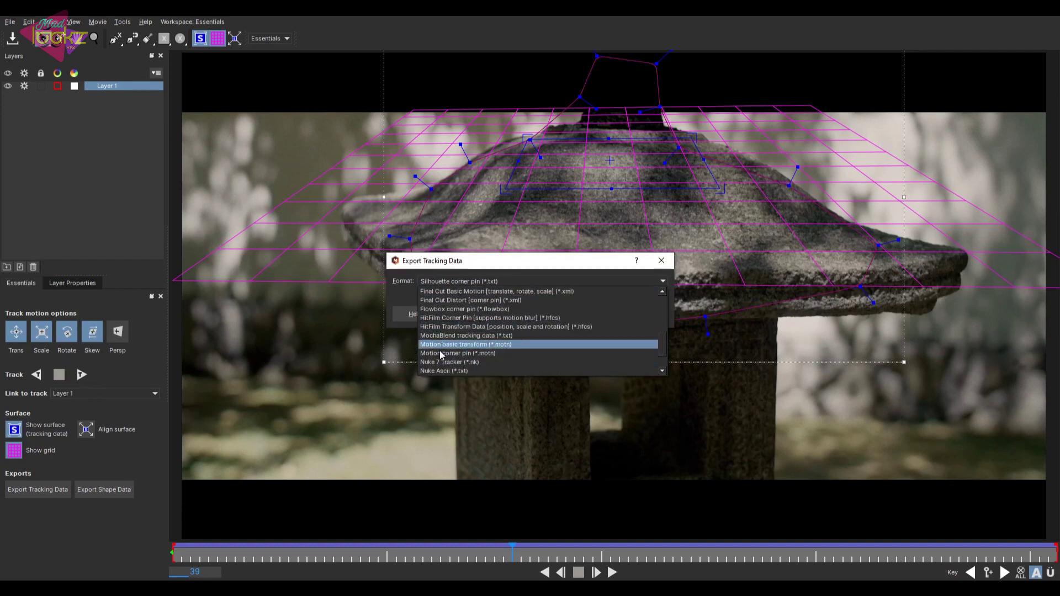
scroll(442, 354, "down", 2)
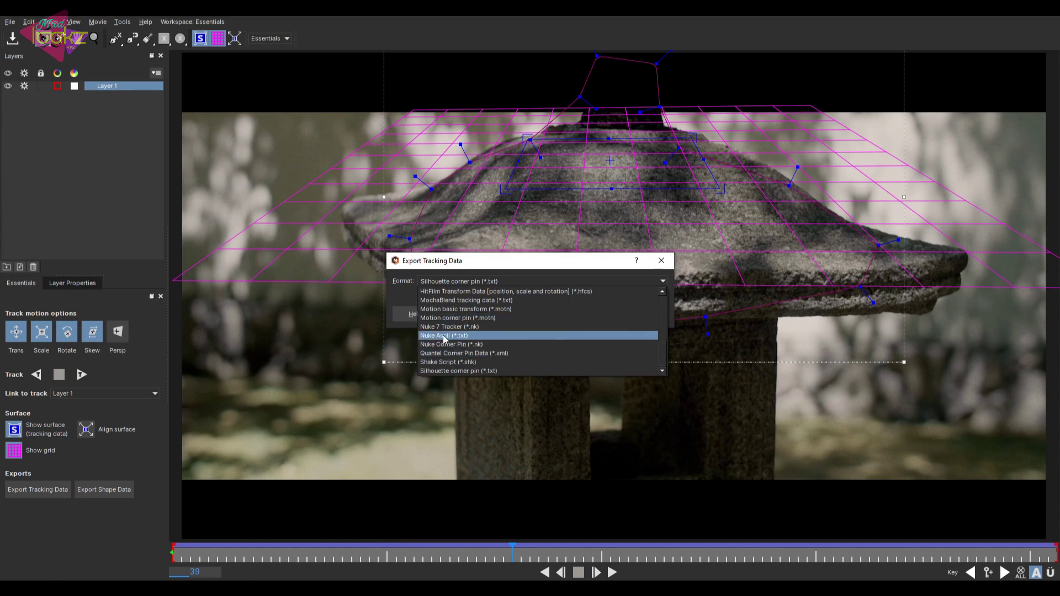
left_click(478, 371)
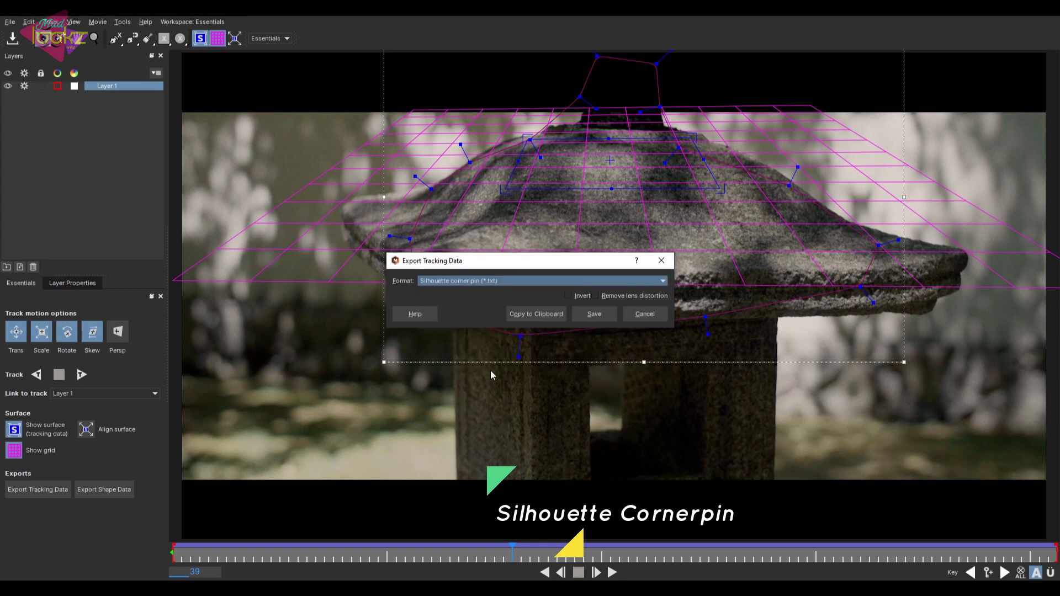
left_click(542, 314)
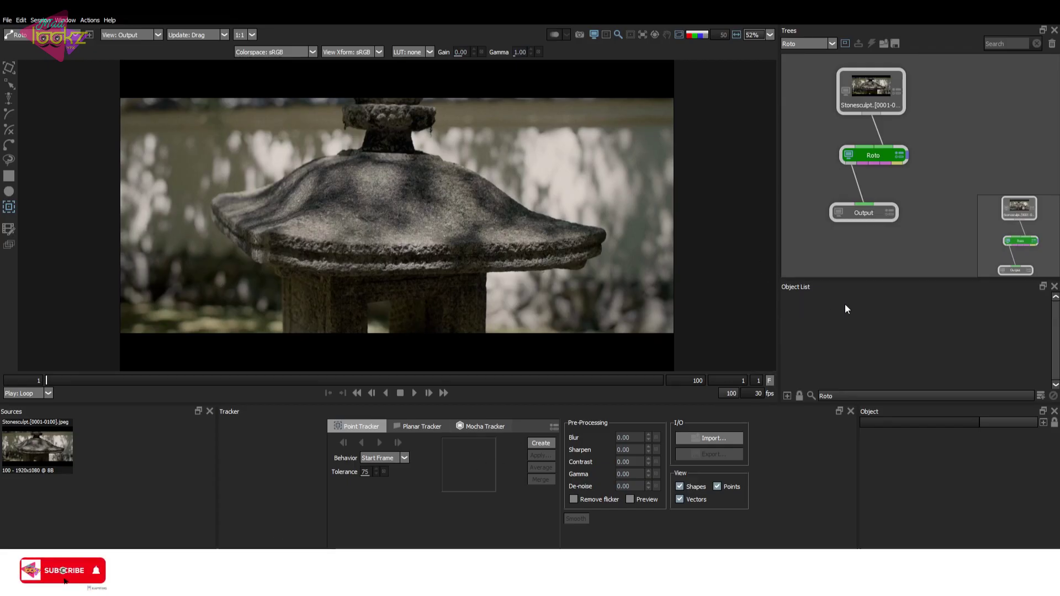
- Paste the corner-pin trackers into the Roto node and add a new layer
left_click(20, 20)
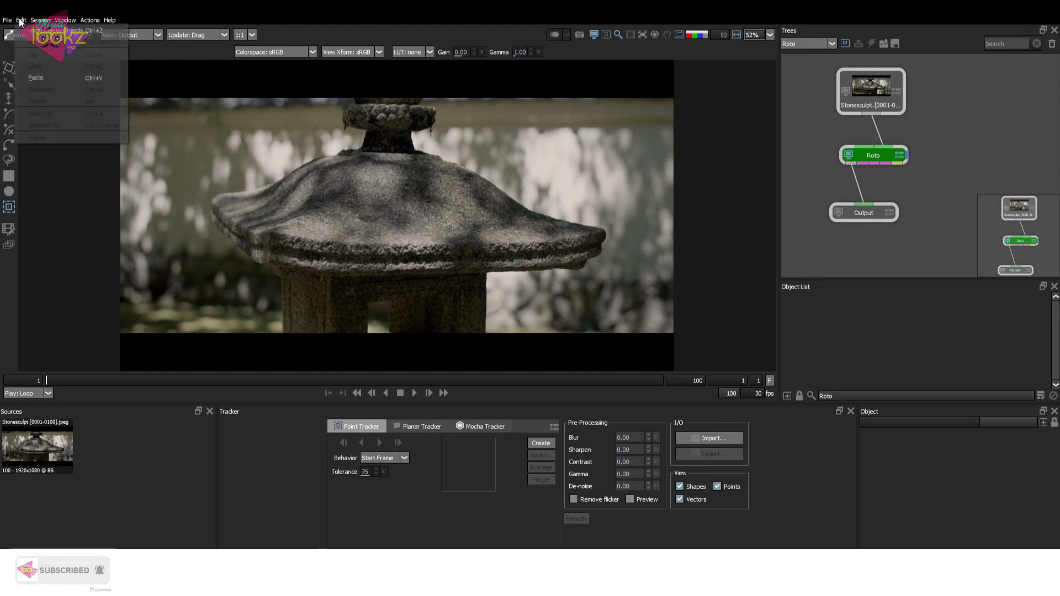
left_click(38, 77)
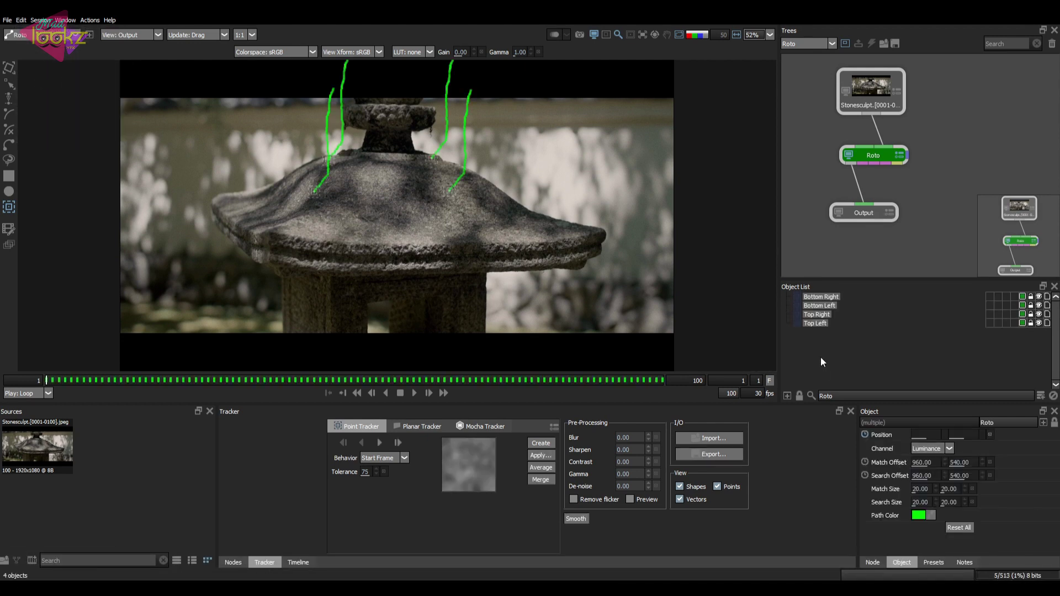
left_click(1041, 397)
left_click(809, 330)
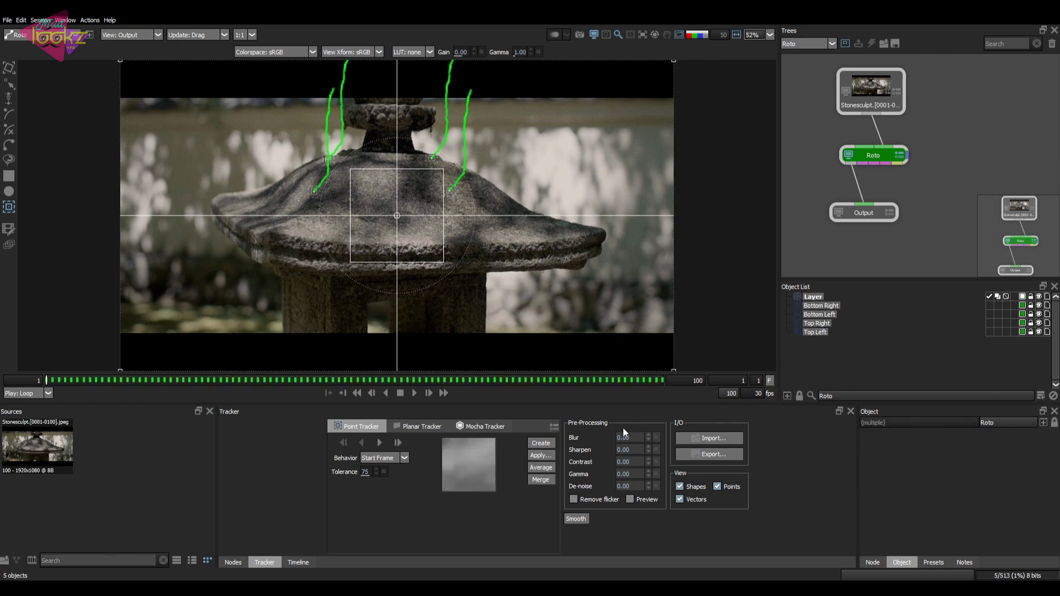
- Delete the earlier corner-pin layer and select the four corner trackers
left_click(814, 297)
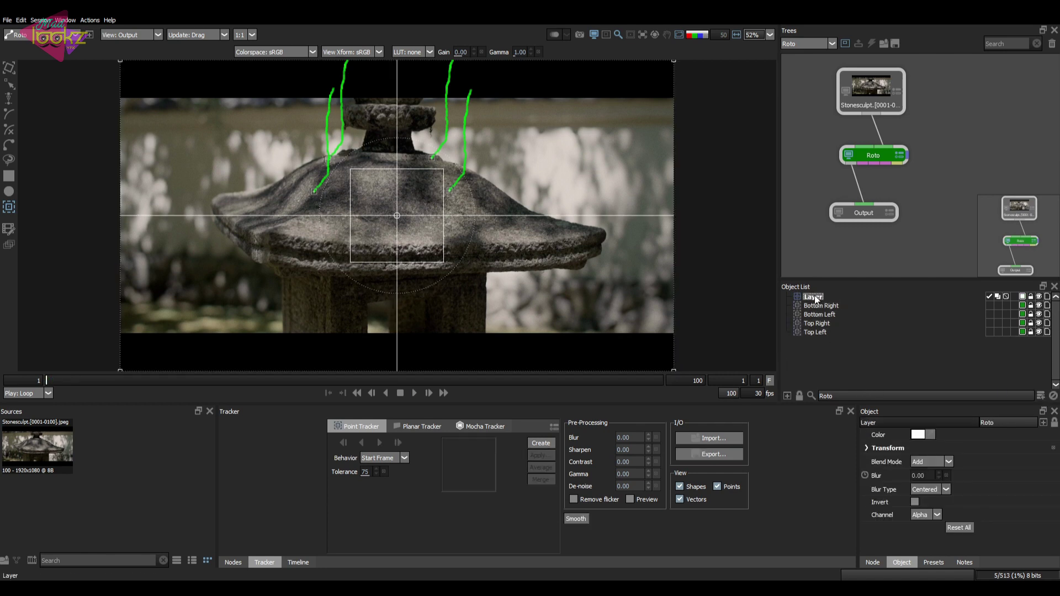
key("Delete")
left_click_drag(825, 297, 810, 328)
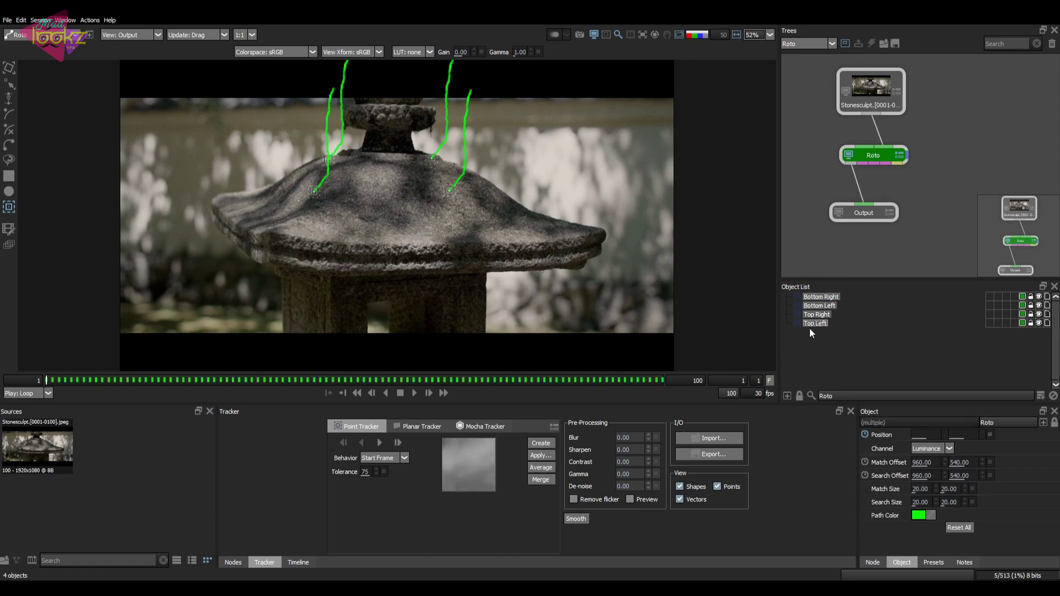
- Apply the four trackers as a corner pin to a new layer and review it through frame 68
left_click(552, 457)
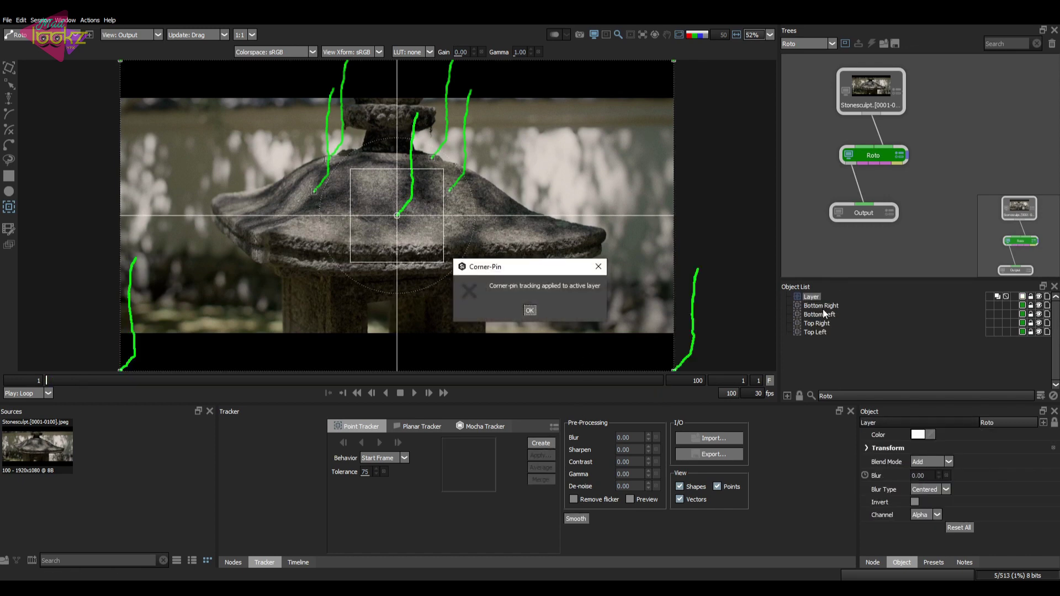
left_click(530, 311)
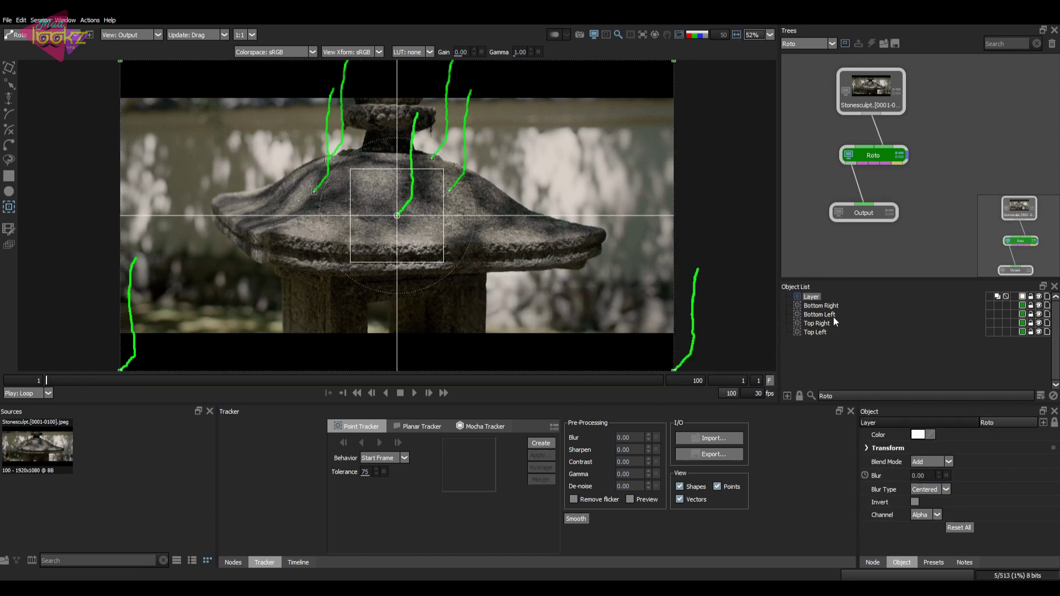
left_click(808, 296)
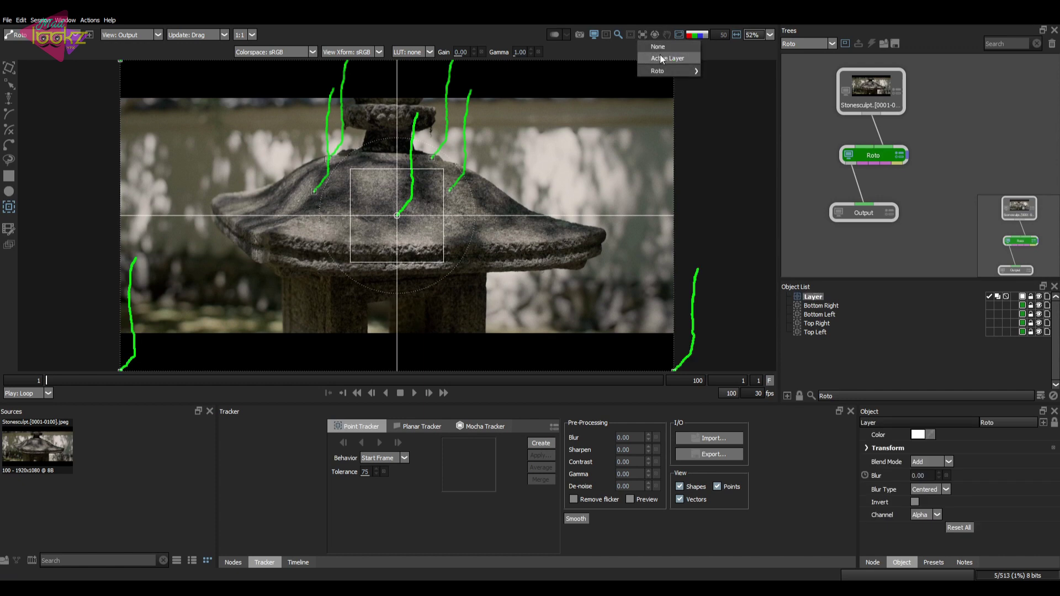
left_click(340, 380)
mouse_move(340, 379)
left_mouse_down()
mouse_move(529, 384)
mouse_move(112, 374)
mouse_move(581, 364)
mouse_move(340, 370)
left_mouse_up()
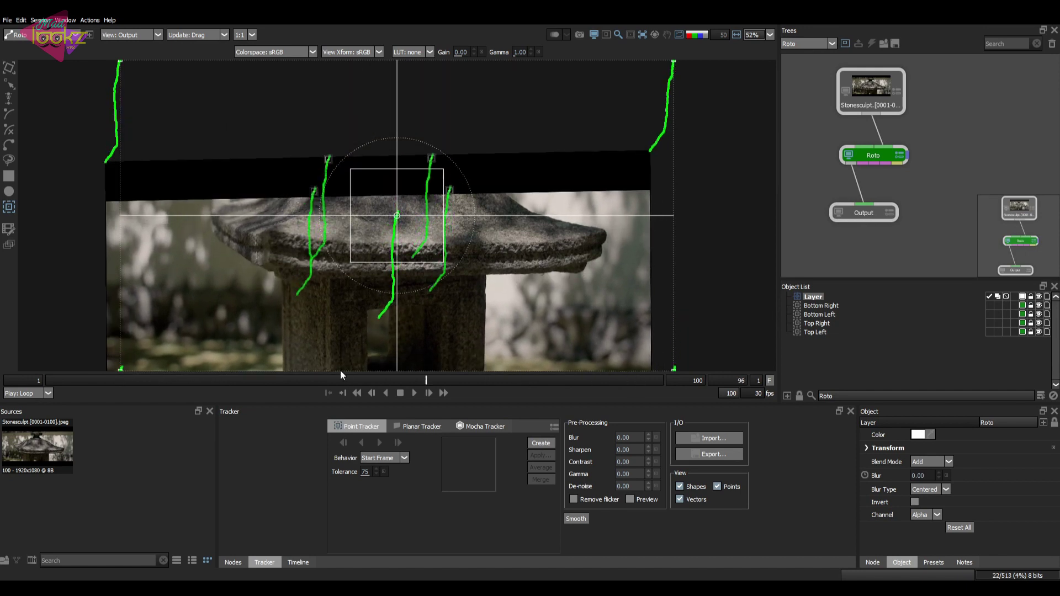
left_click_drag(110, 377, 463, 381)
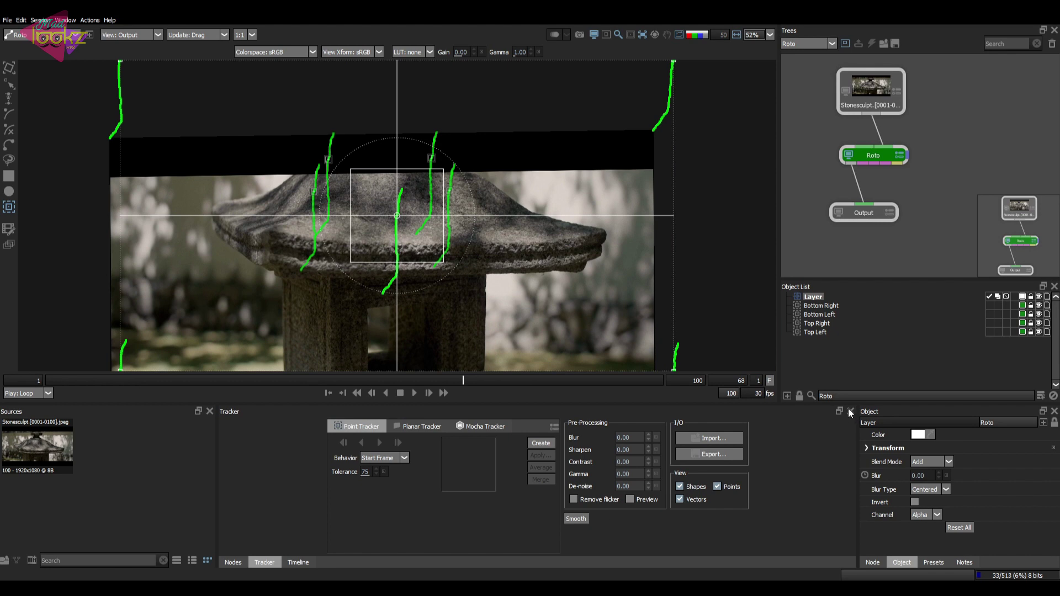
- Delete the pinned layer together with its four trackers
left_click(819, 332)
left_click(823, 300, "shift")
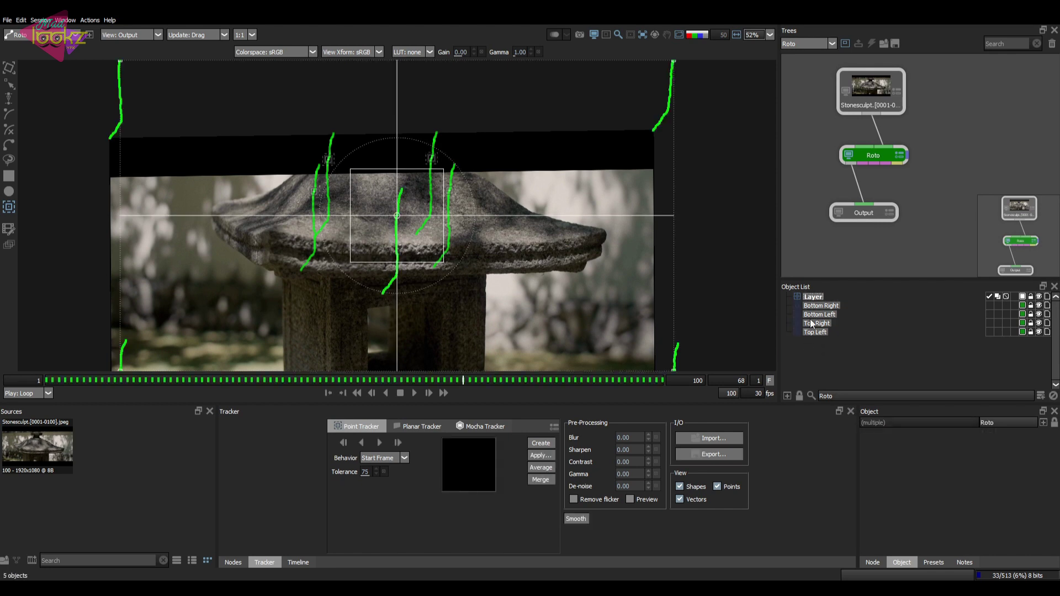
key("Delete")
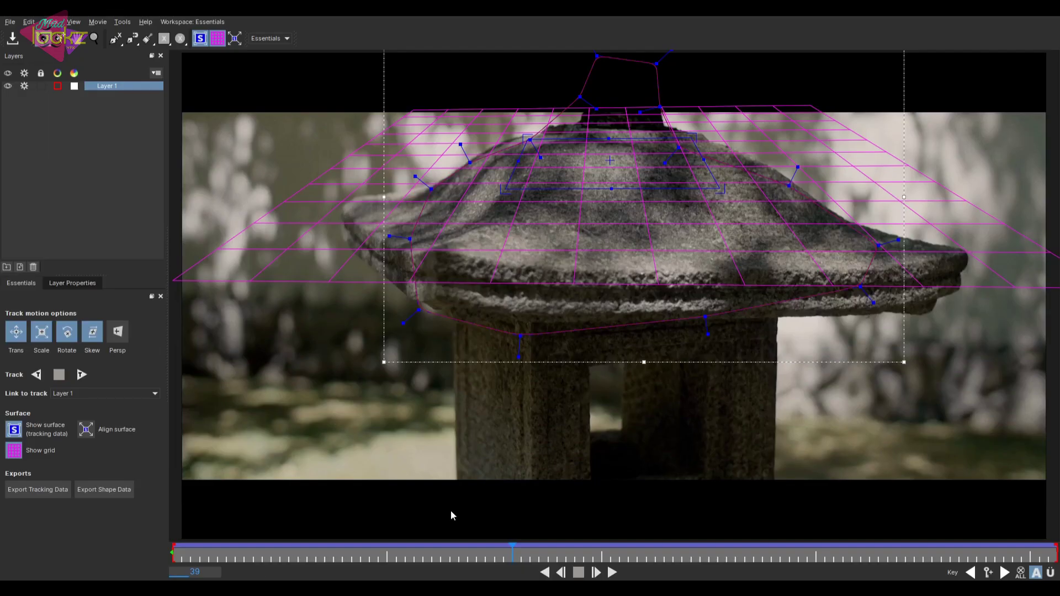
- Choose After Effects Corner Pin as the tracking data export format
left_click(38, 490)
left_click(596, 281)
scroll(497, 309, "up", 7)
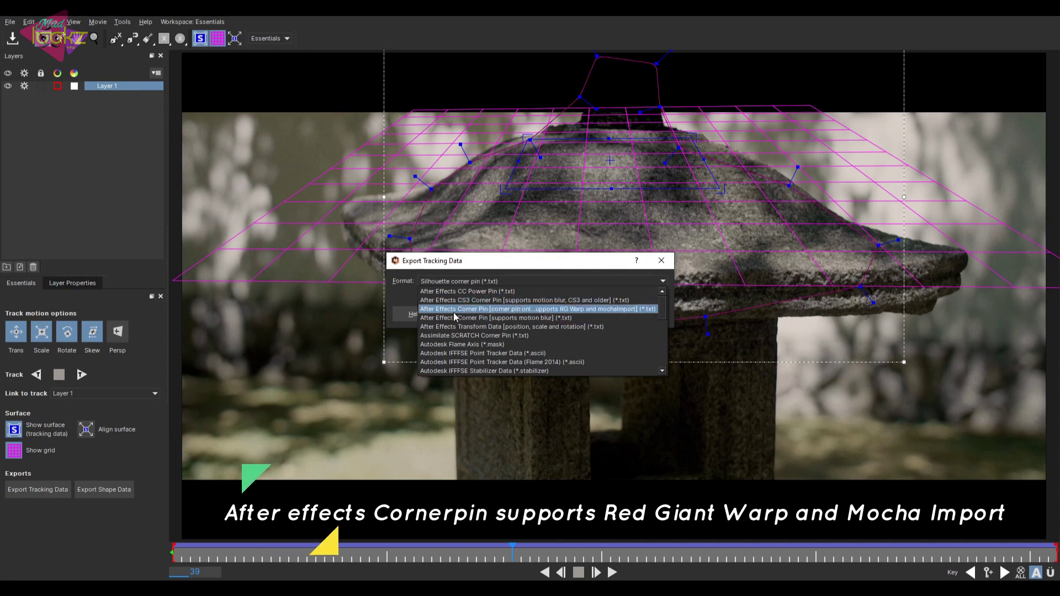
left_click(559, 312)
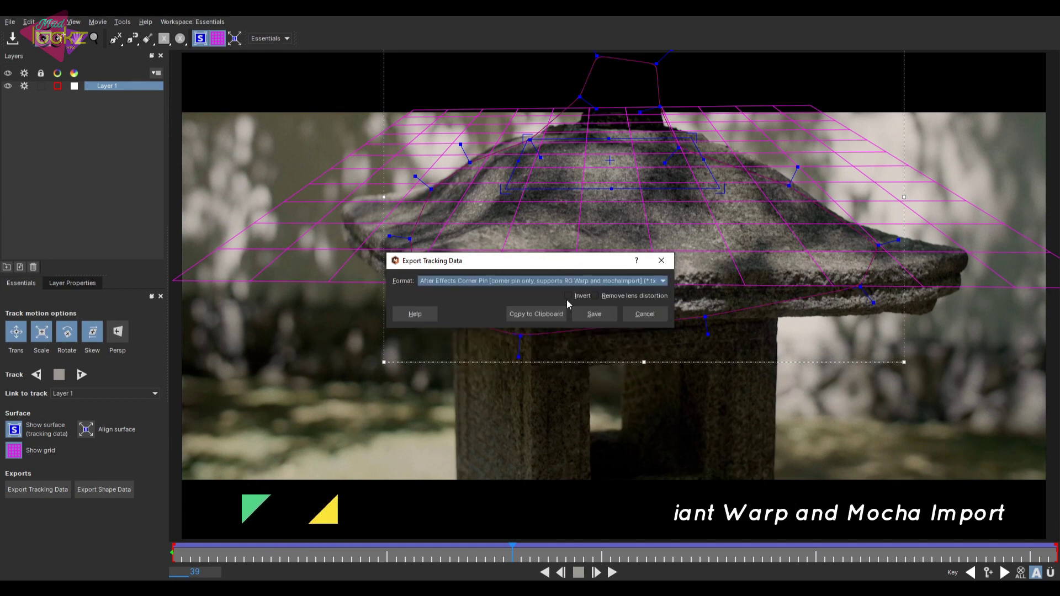
- Save the export as Stonesculpt_v001.txt in the Nuke Sil_paint folder on workspace (D:)
left_click(594, 314)
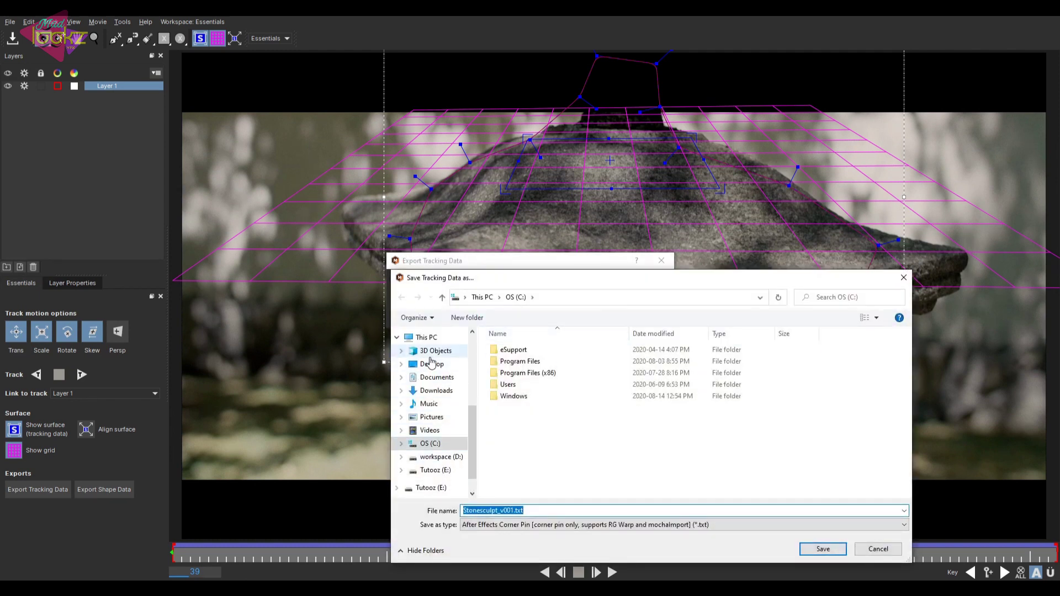
scroll(440, 437, "down", 1)
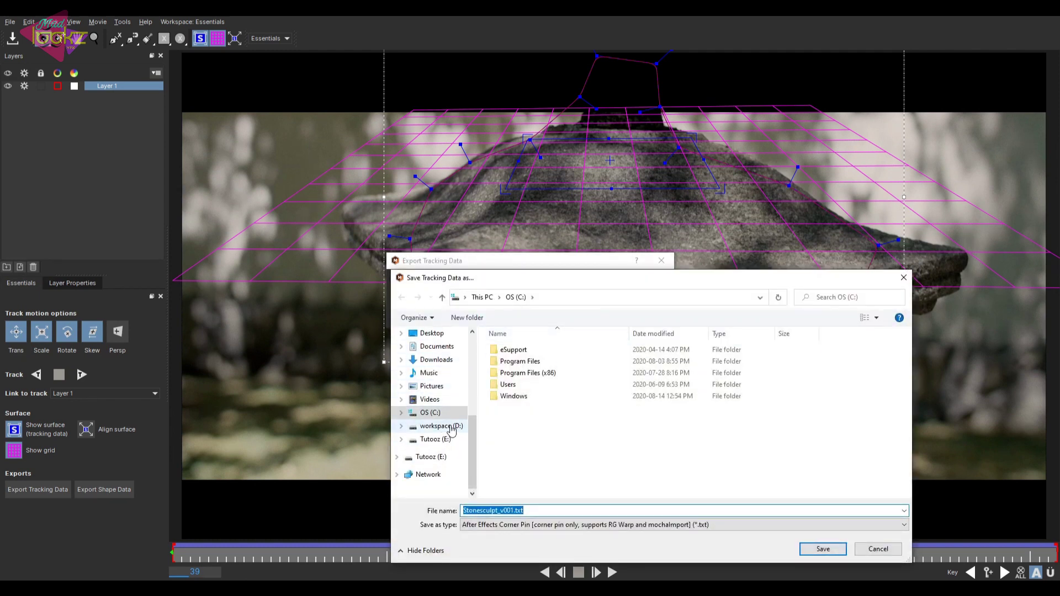
left_click(439, 426)
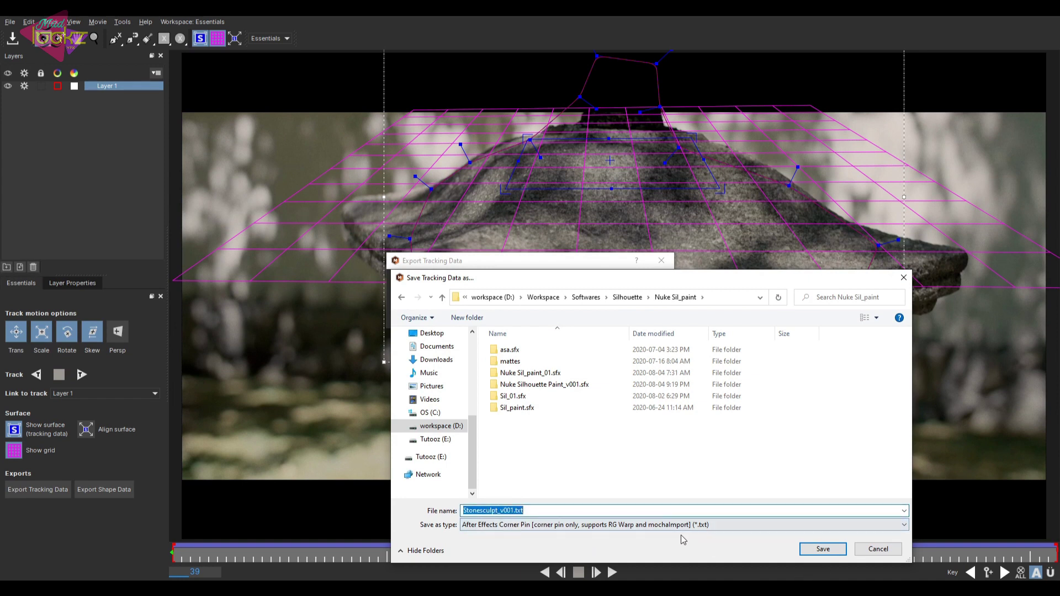
left_click(823, 549)
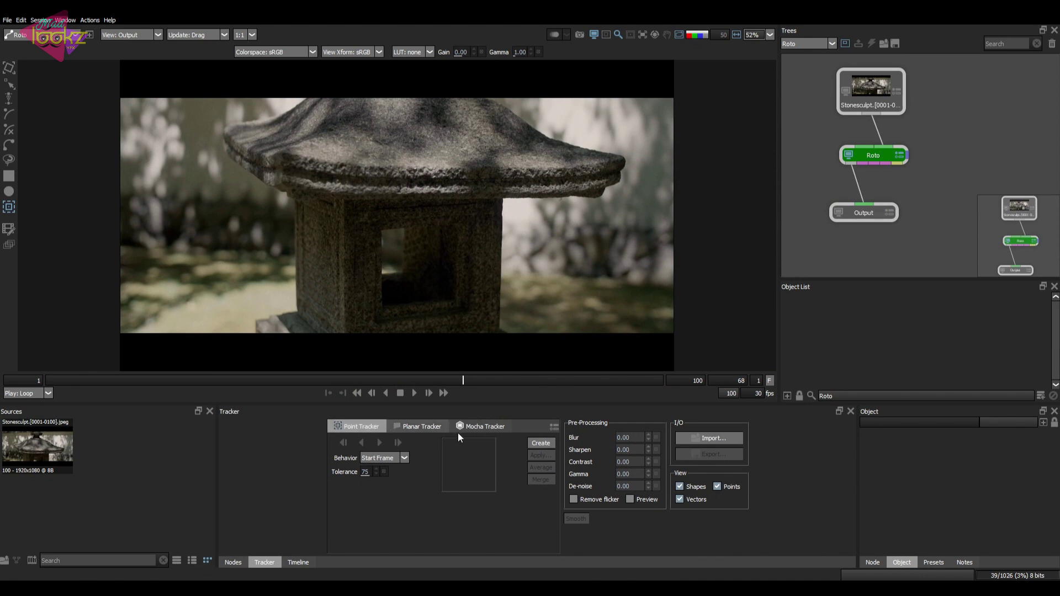
- Look over the Mocha Tracker and Planar Tracker options, then return to the Point Tracker tab
left_click(485, 427)
left_click(411, 426)
left_click(353, 424)
- Import Stonesculpt_v001.txt from Nuke Sil_paint and scrub to frame 38 to check the tracks
left_click(712, 440)
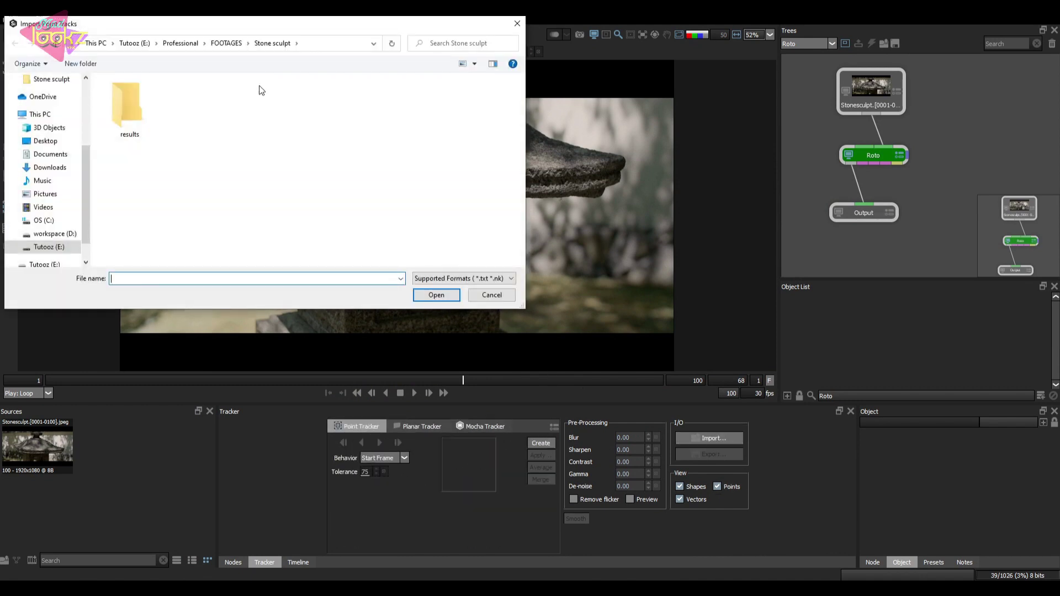
left_click(55, 234)
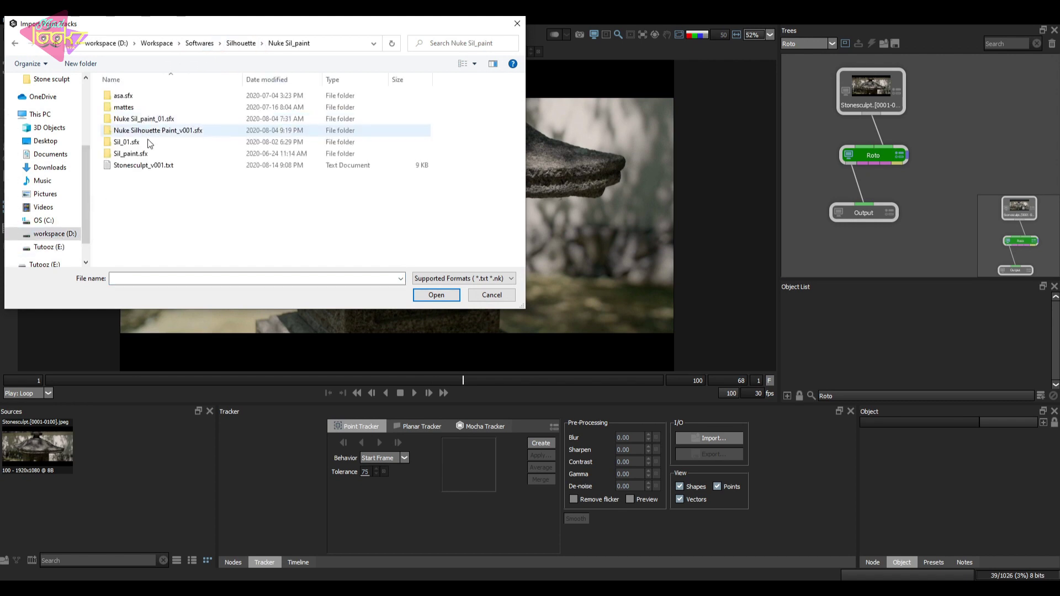
left_click(157, 169)
left_click(436, 295)
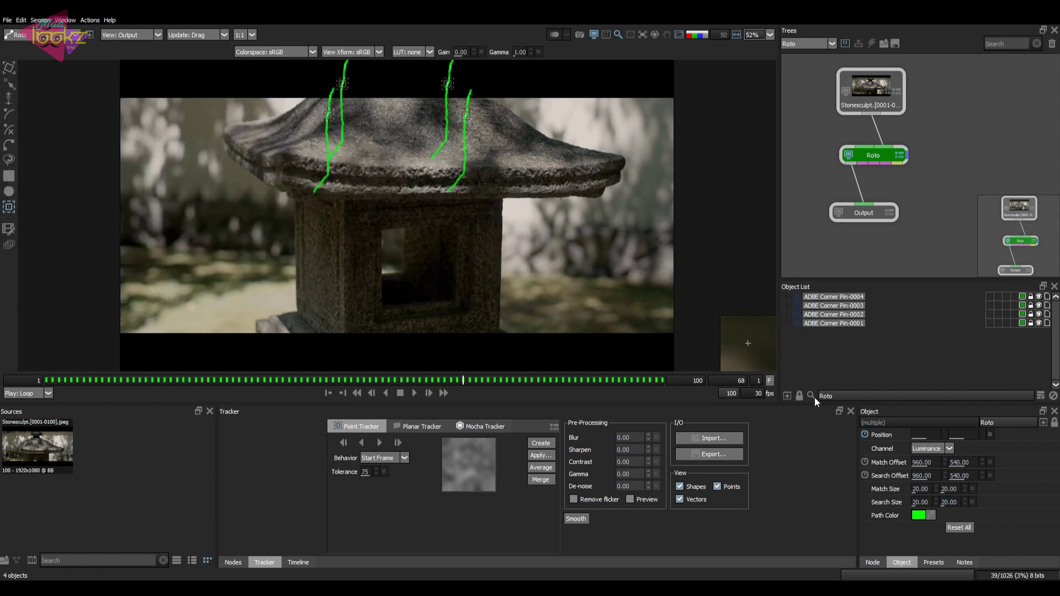
left_click(274, 380)
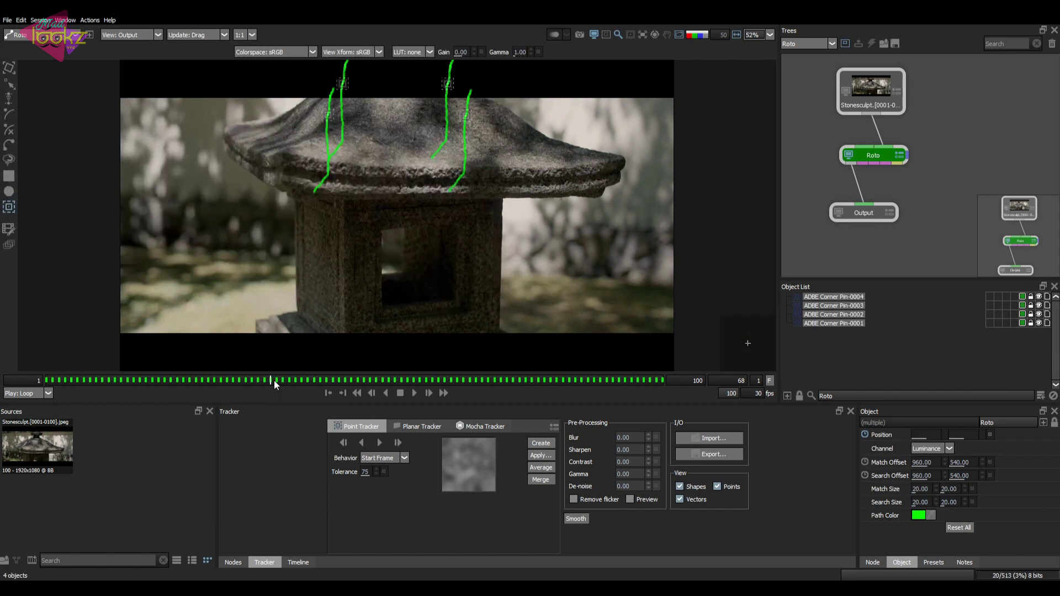
mouse_move(274, 380)
left_mouse_down()
mouse_move(589, 397)
mouse_move(277, 385)
left_mouse_up()
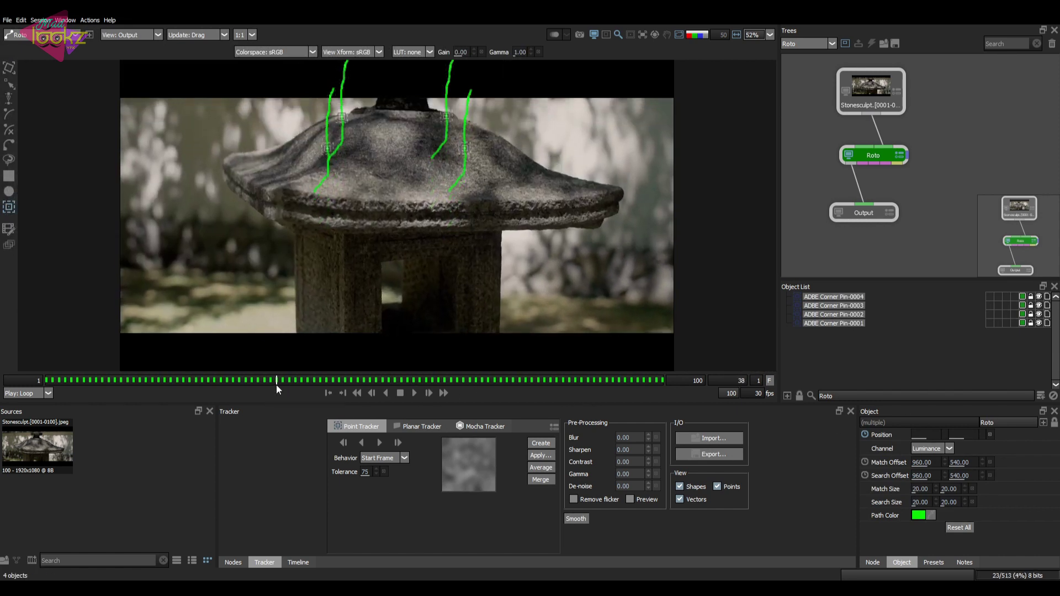
- Apply the four tracks as a corner pin to a new active layer and scrub to review it
left_click(539, 456)
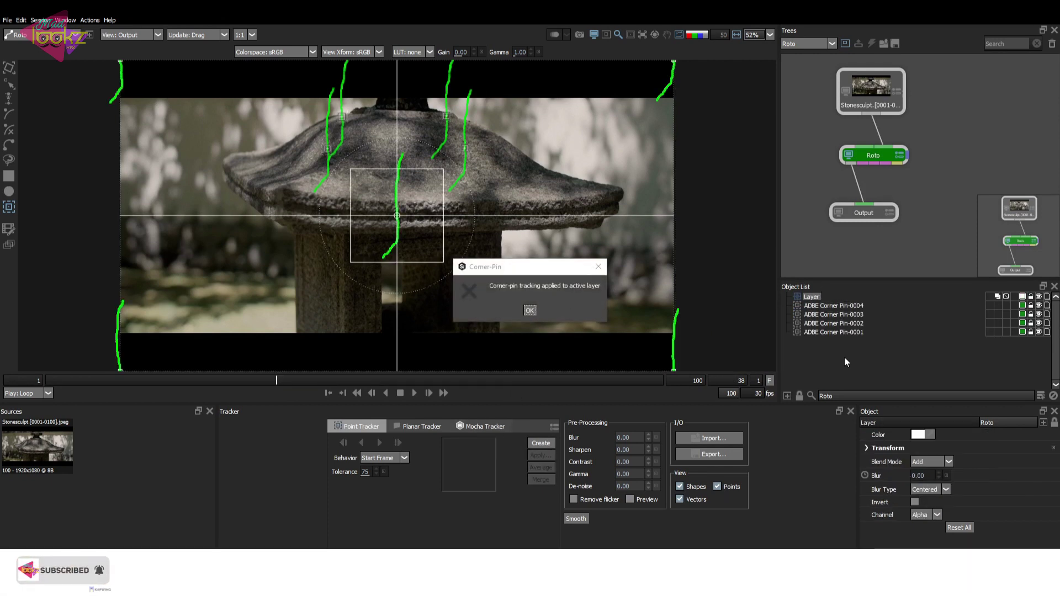
left_click(530, 310)
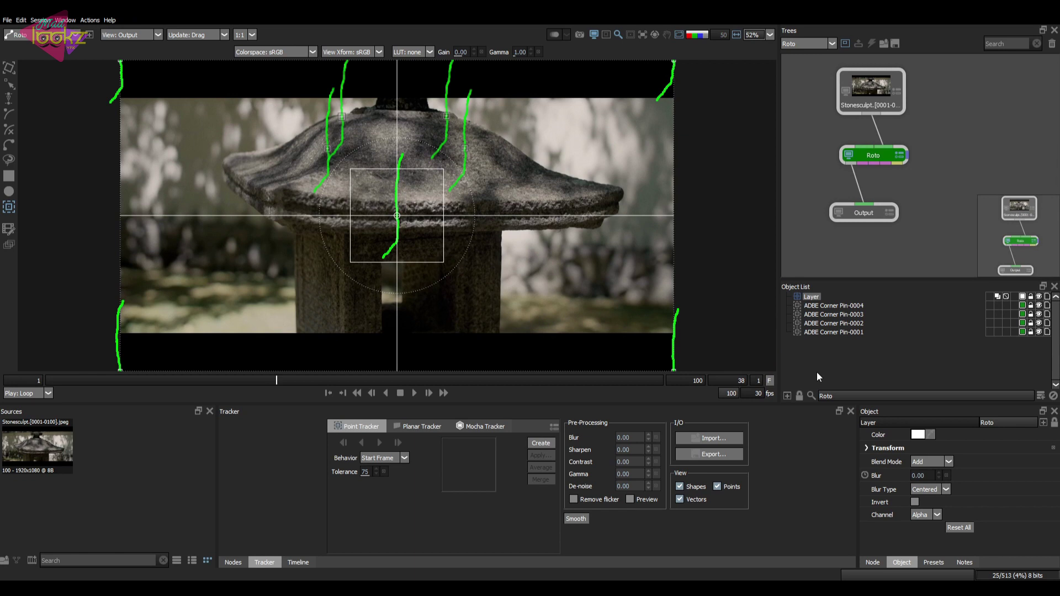
left_click(811, 296)
left_click_drag(439, 386, 211, 381)
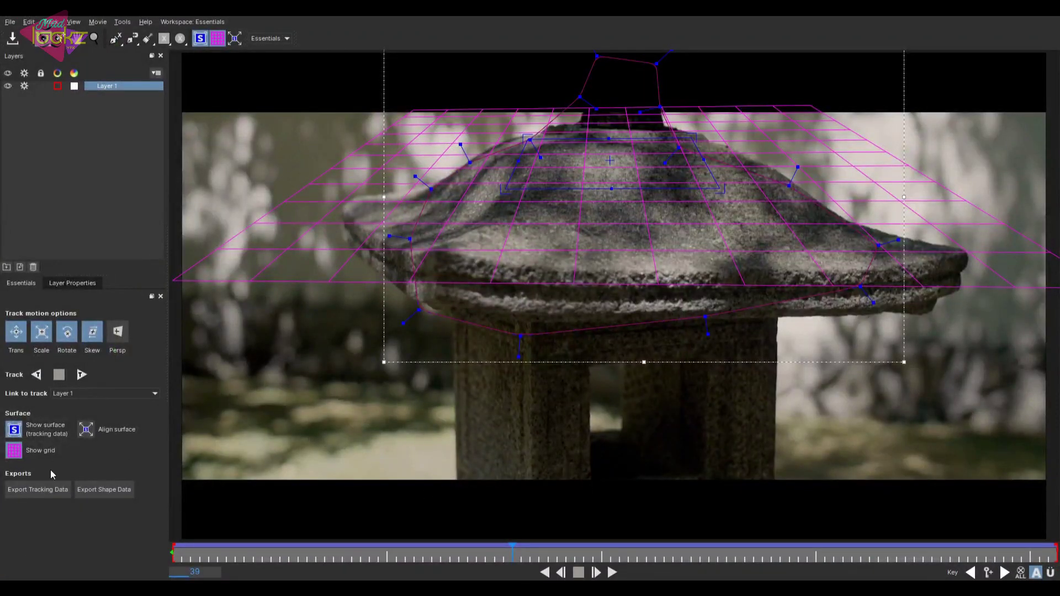
left_click(38, 489)
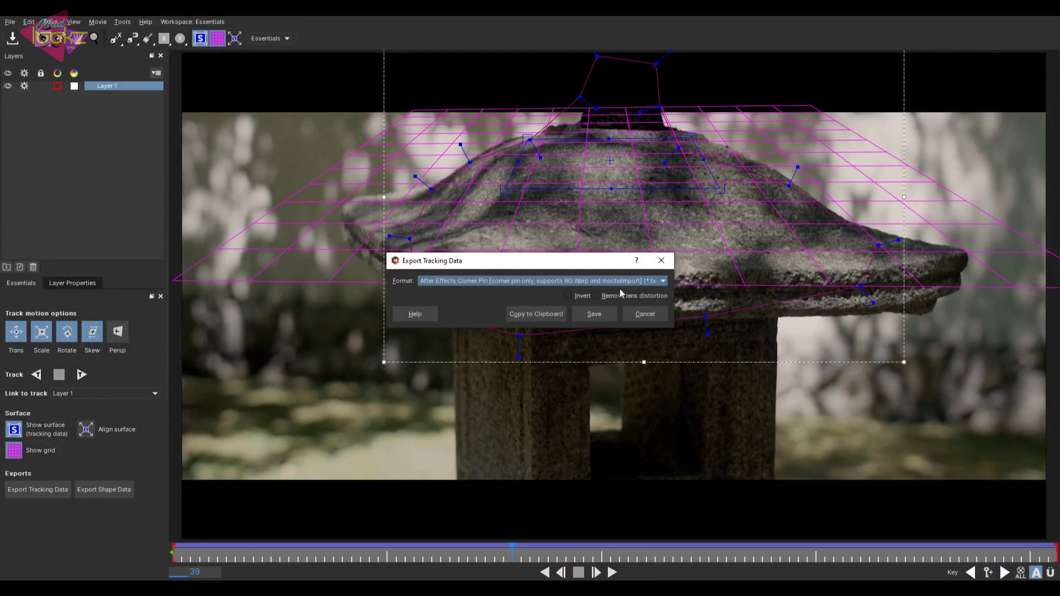
- Copy the After Effects Corner Pin data to the clipboard and close the export dialog
left_click(546, 314)
left_click(644, 315)
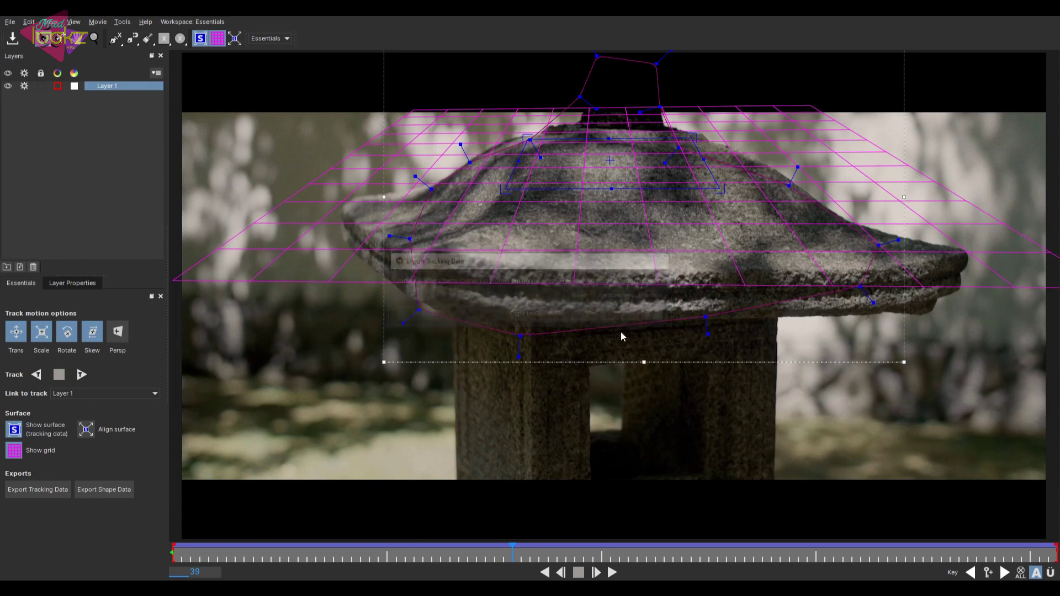